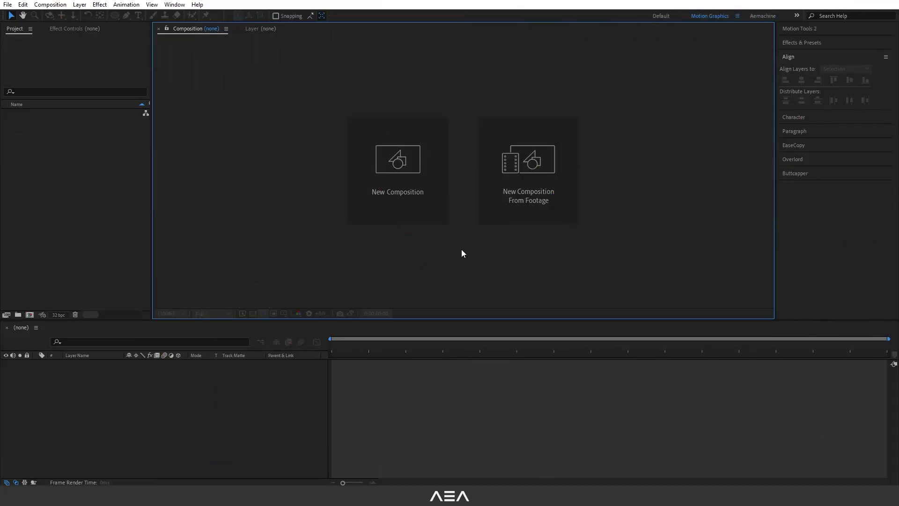
Step: Make a new composition named 'Connected Dots', keeping HD 1920×1080, 24 fps, 6 s, white background
left_click(410, 202)
type("Connected Dots in After Effects")
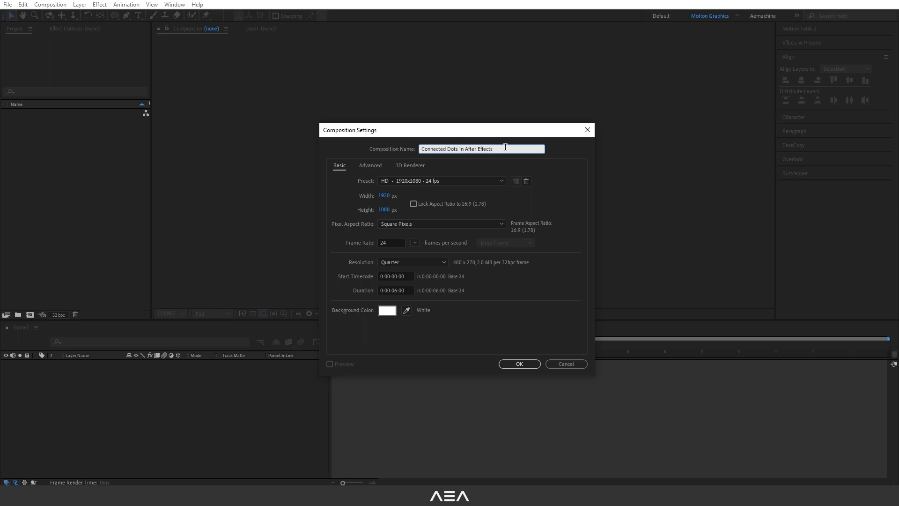
left_click_drag(505, 147, 458, 153)
left_click(355, 181)
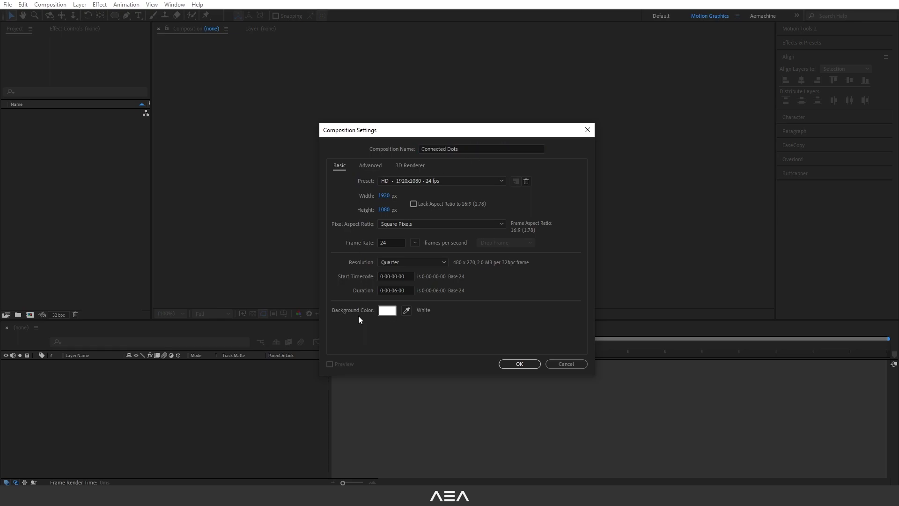
left_click(517, 363)
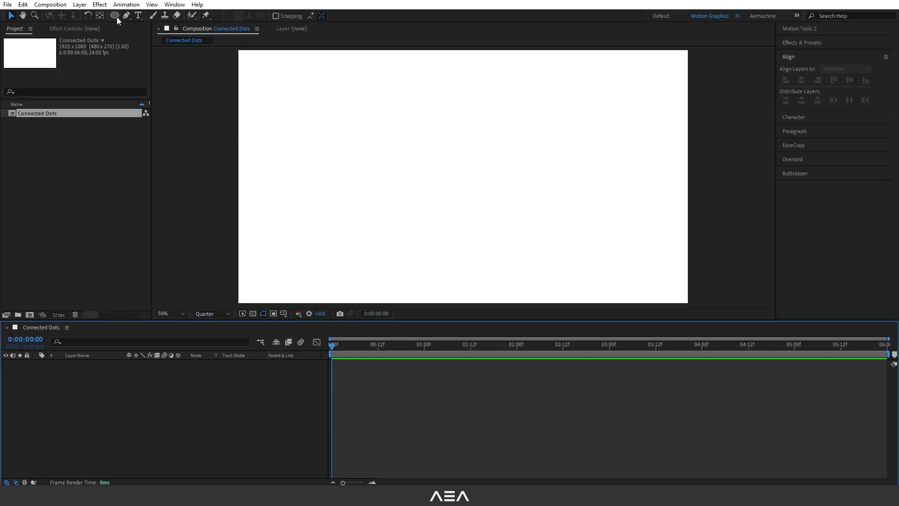
Step: Select the Ellipse tool and set the stroke for new shapes to None
left_click(115, 16)
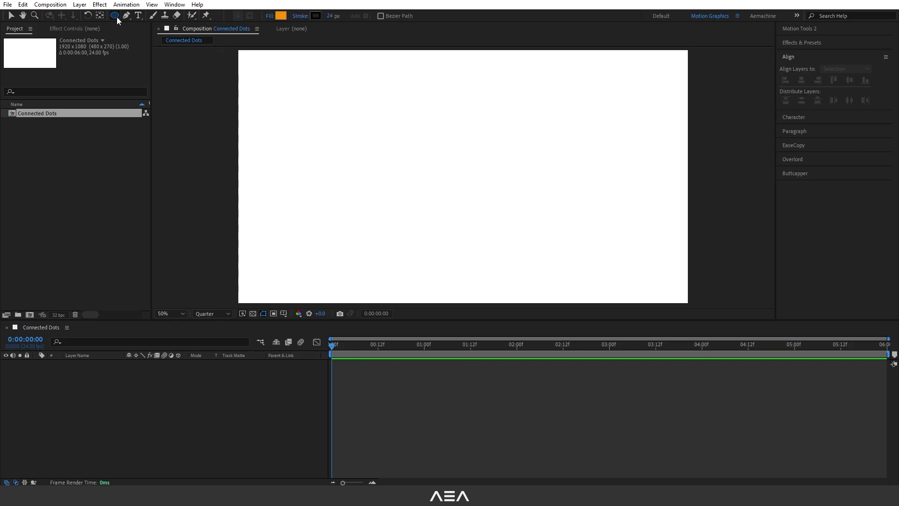
left_click(301, 17)
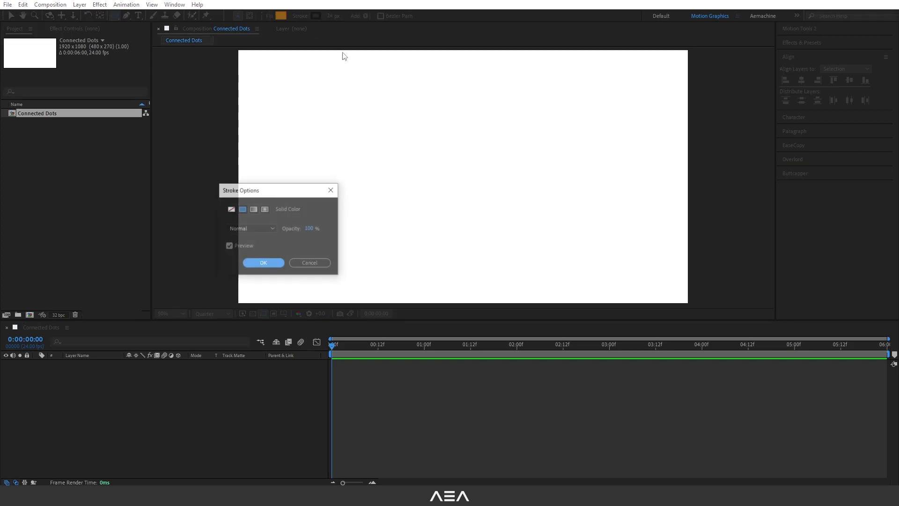
left_click(232, 210)
left_click(269, 264)
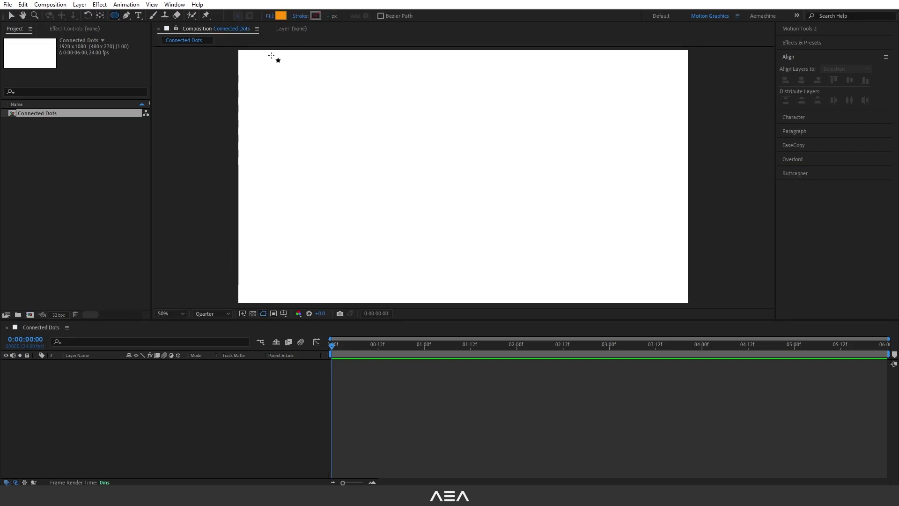
Step: Set the fill colour for new shapes to black (000000)
left_click(281, 16)
left_click(37, 361)
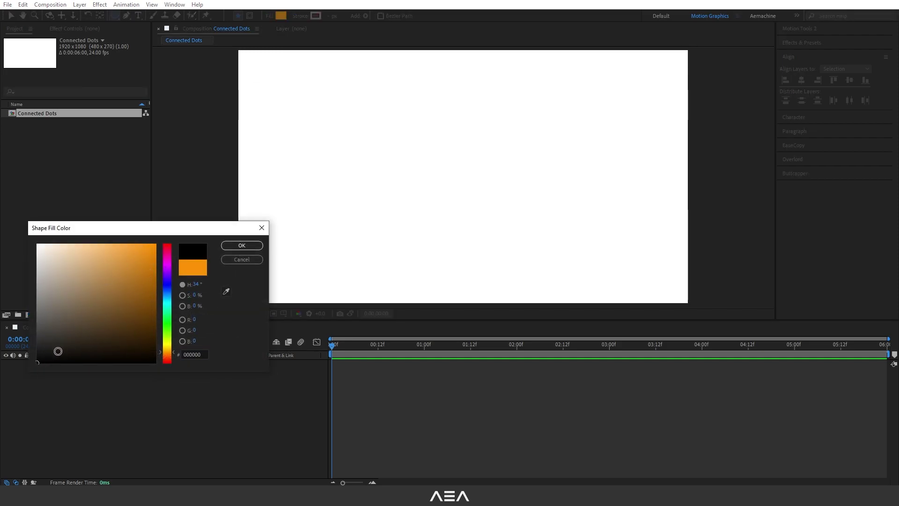
left_click(242, 246)
Step: Draw a black circle in the upper-left canvas and centre its anchor point
left_click_drag(324, 100, 366, 141)
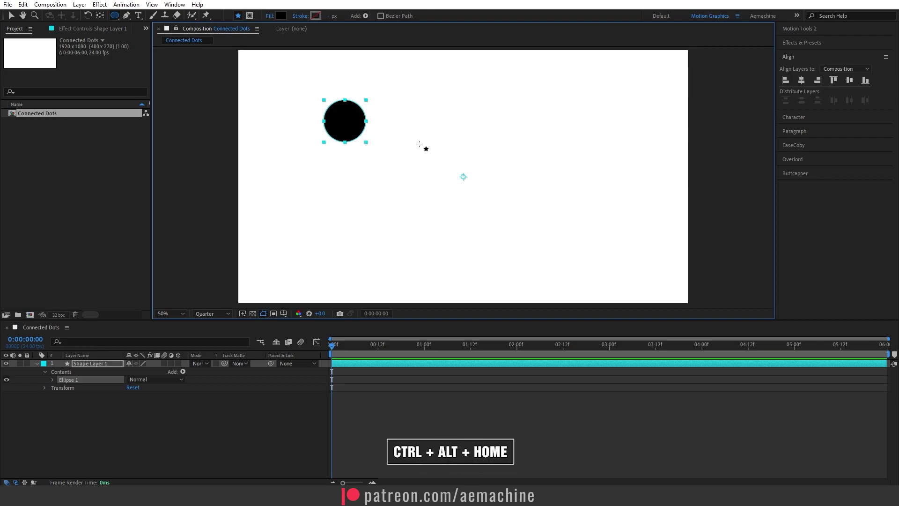
key("ctrl+alt+Home")
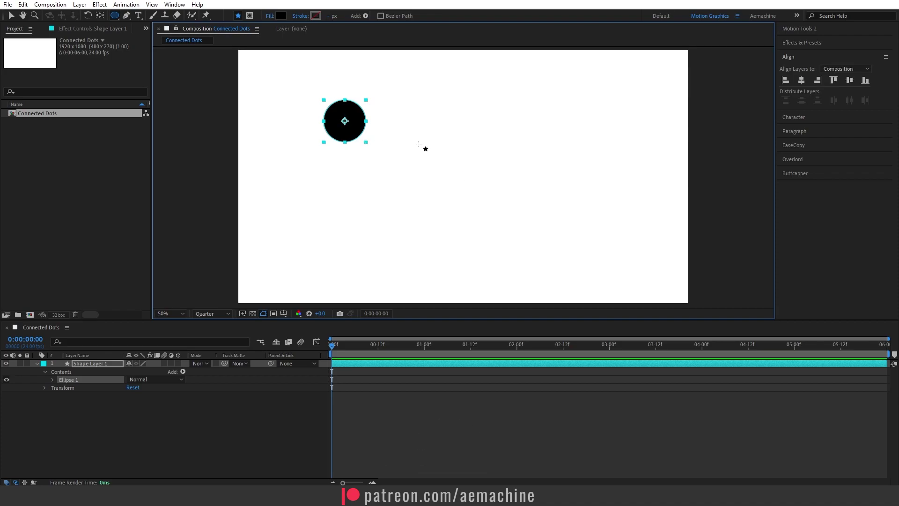
left_click(97, 389)
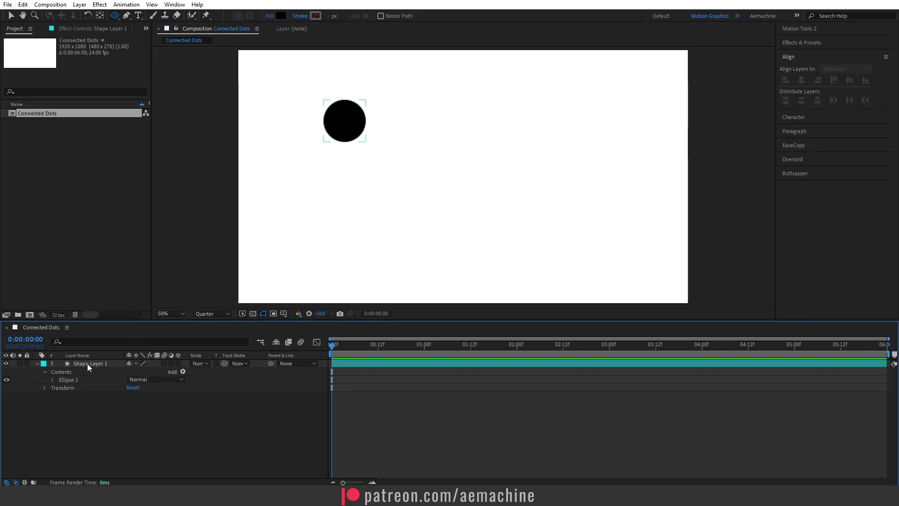
Step: Rename the circle layer 'Dot' and duplicate it to make Dot 2
left_click(87, 363)
key("Return")
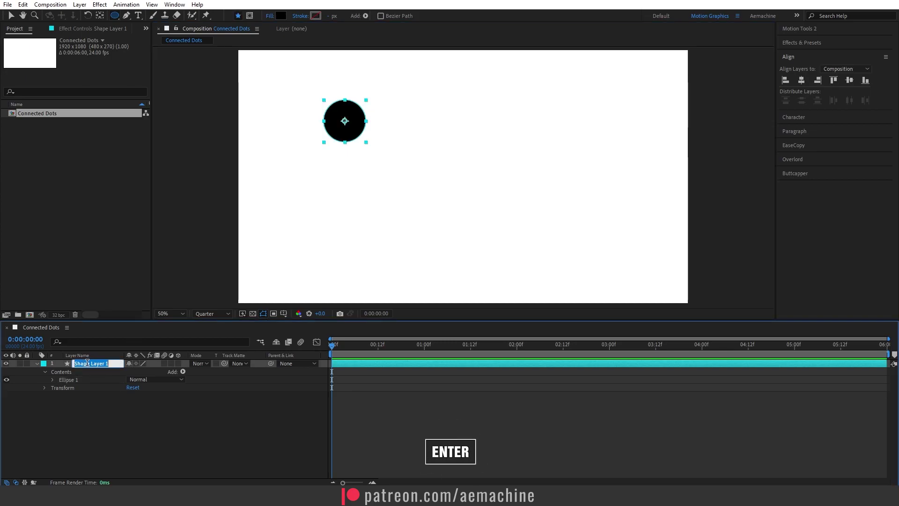
type("Dot")
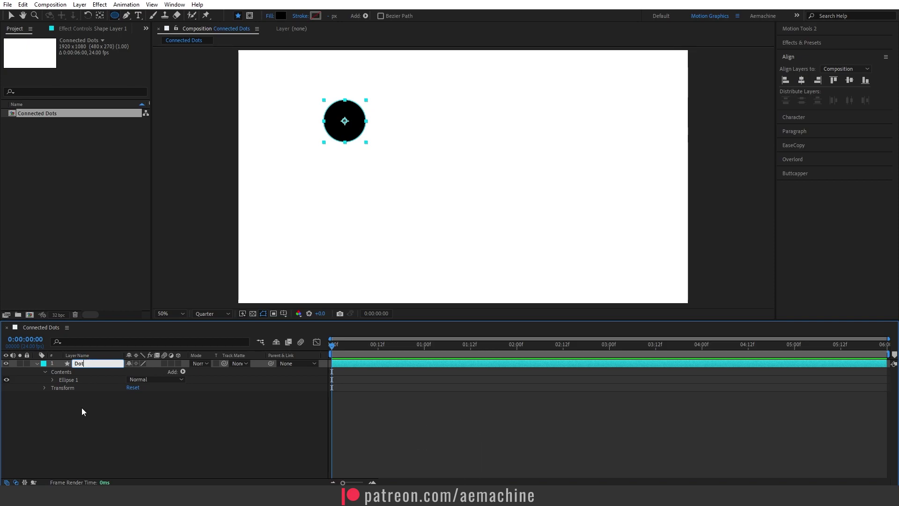
key("Return")
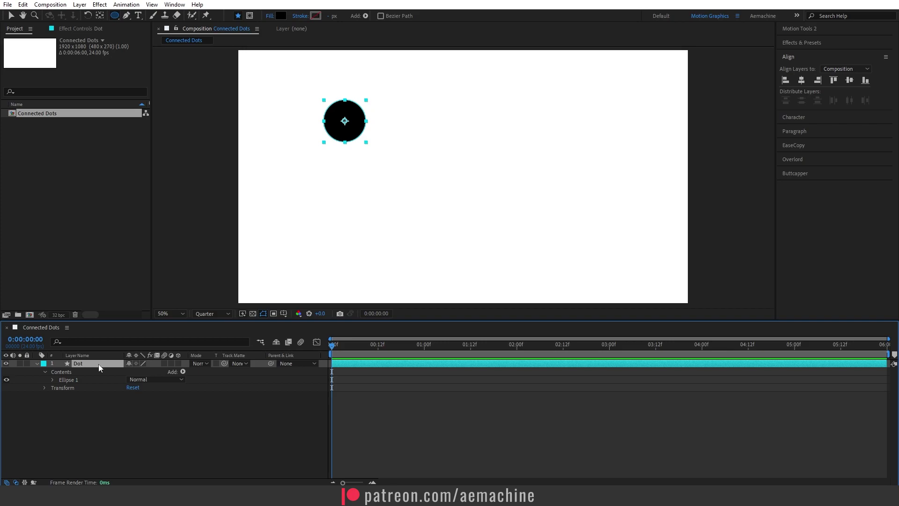
key("ctrl+d")
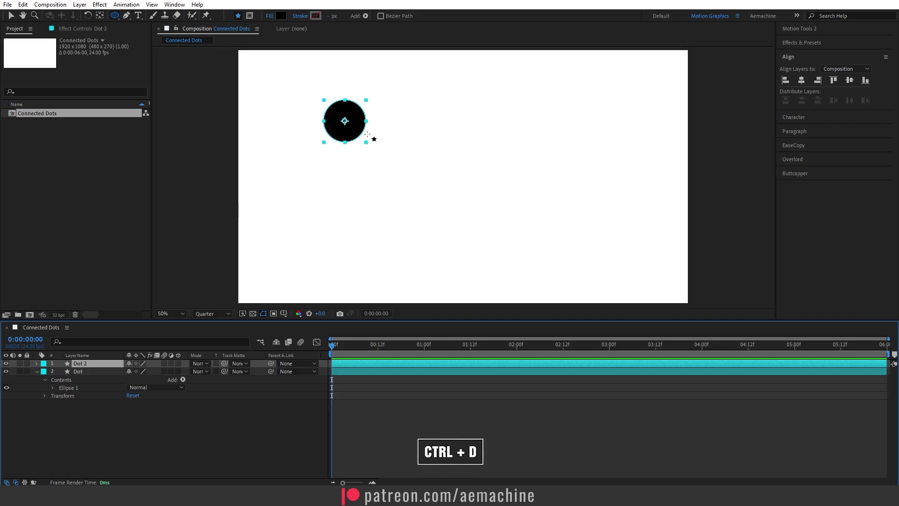
Step: Move Dot 2 to the upper right, duplicate it as Dot 3, and place Dot 3 lower centre
left_click(11, 16)
left_click_drag(360, 124, 561, 140)
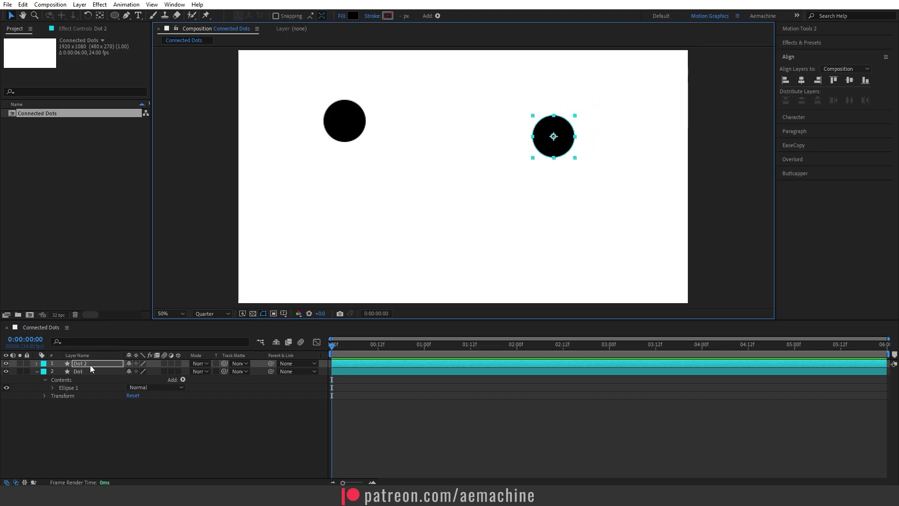
left_click(90, 365)
key("ctrl+d")
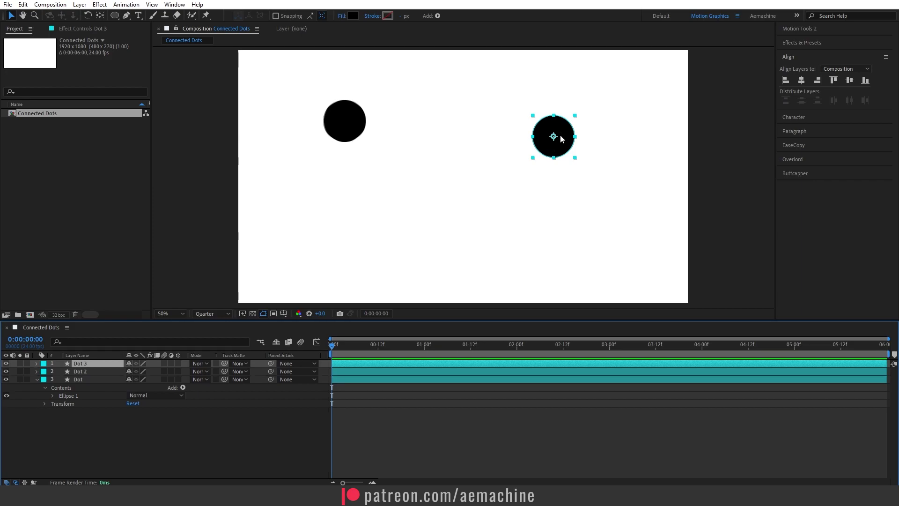
left_click_drag(562, 136, 455, 230)
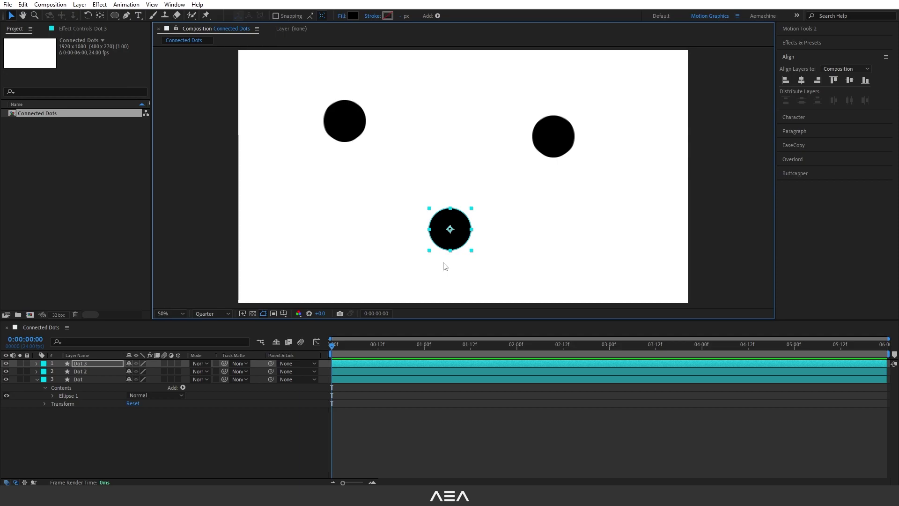
left_click(36, 379)
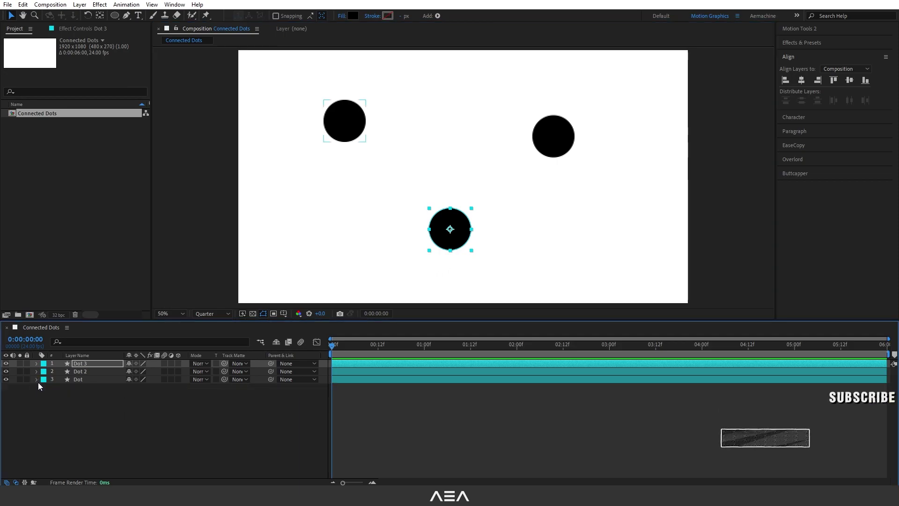
left_click(147, 422)
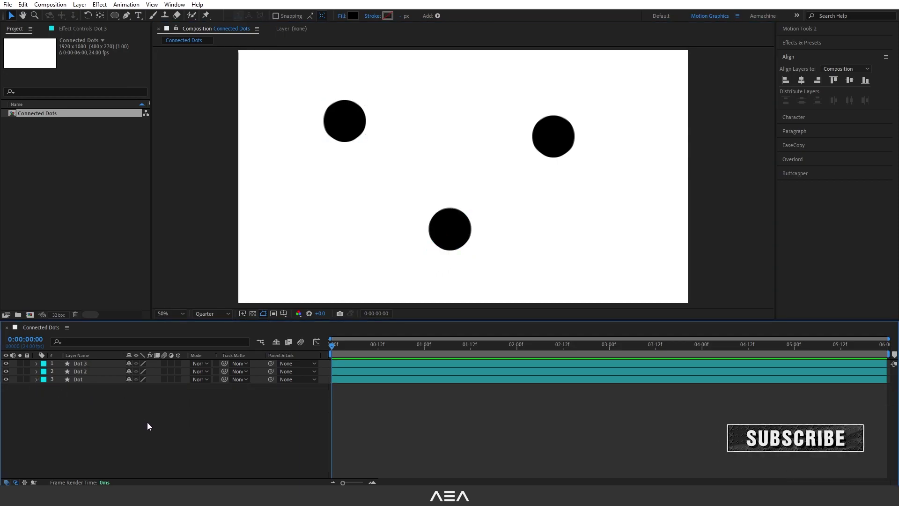
Step: Set the Pen tool to draw paths with no fill and a black 24 px stroke
left_click(126, 16)
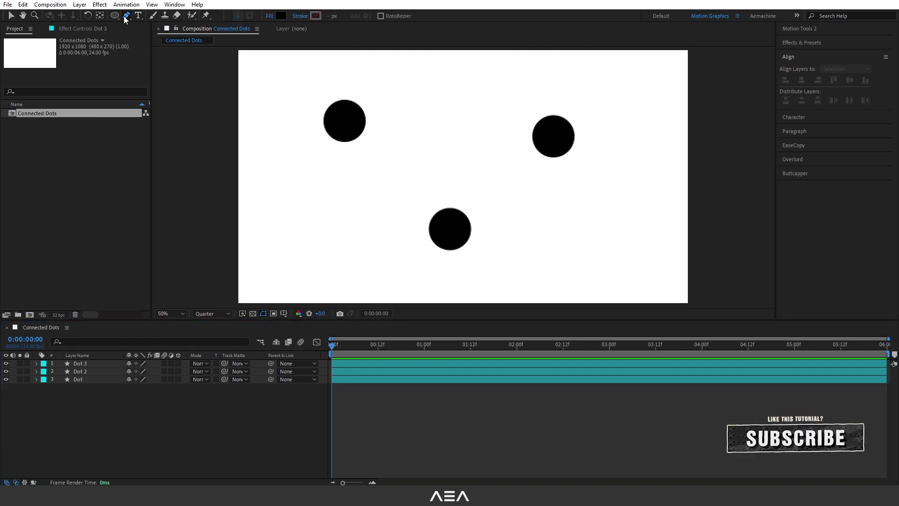
left_click(269, 16)
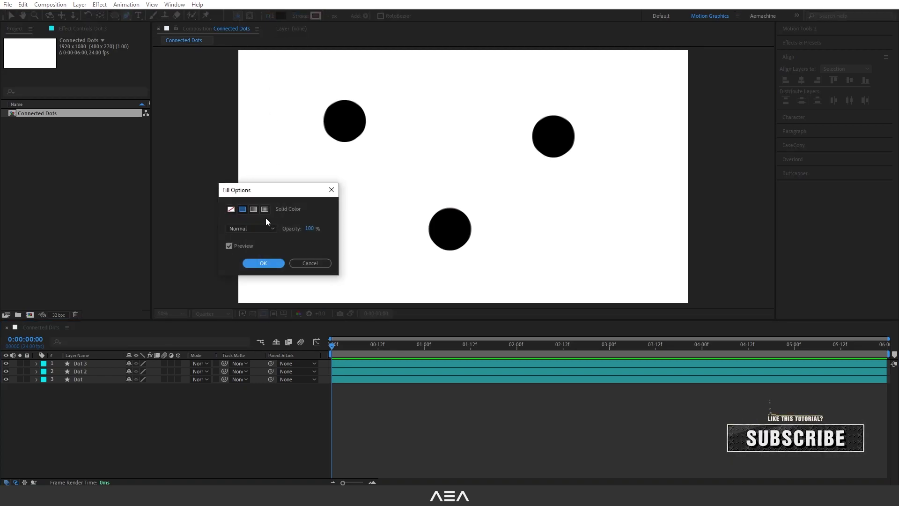
left_click(231, 209)
left_click(263, 263)
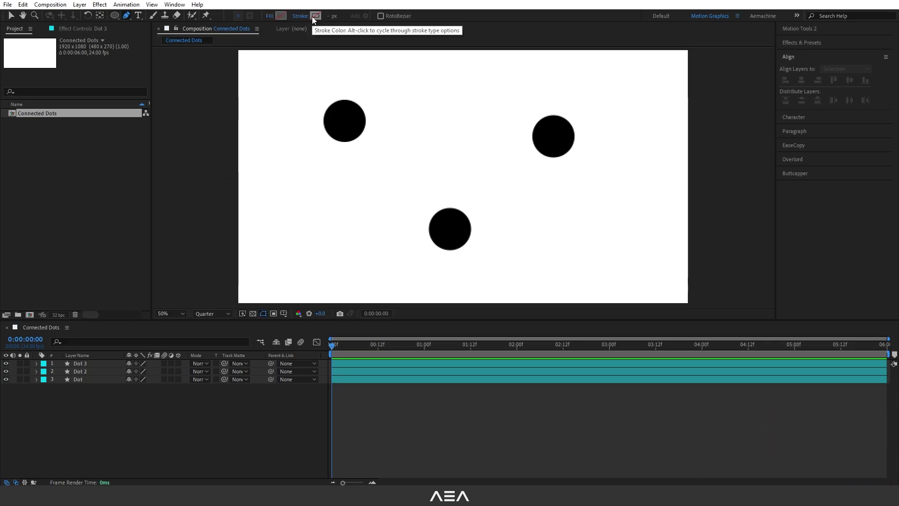
left_click(315, 15)
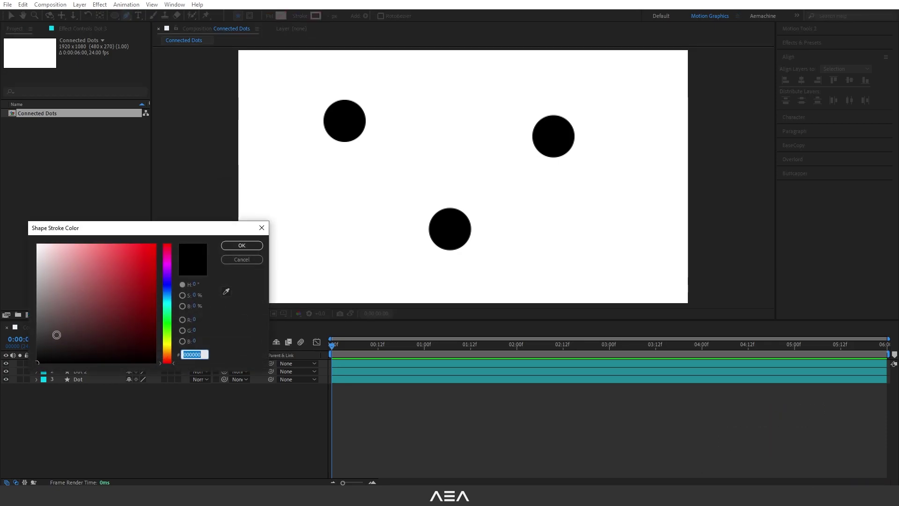
key("Return")
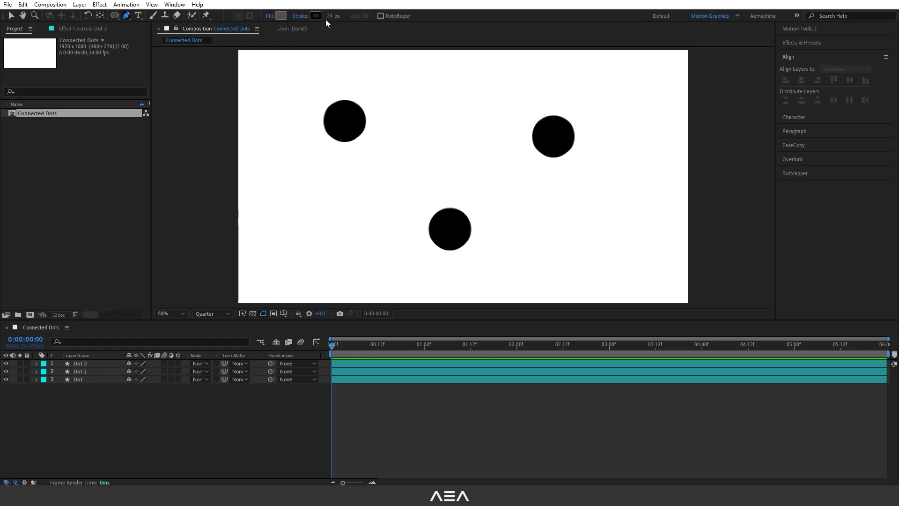
Step: Draw a line from the upper-left dot to the right dot and name its layer 'Line'
left_click(345, 121)
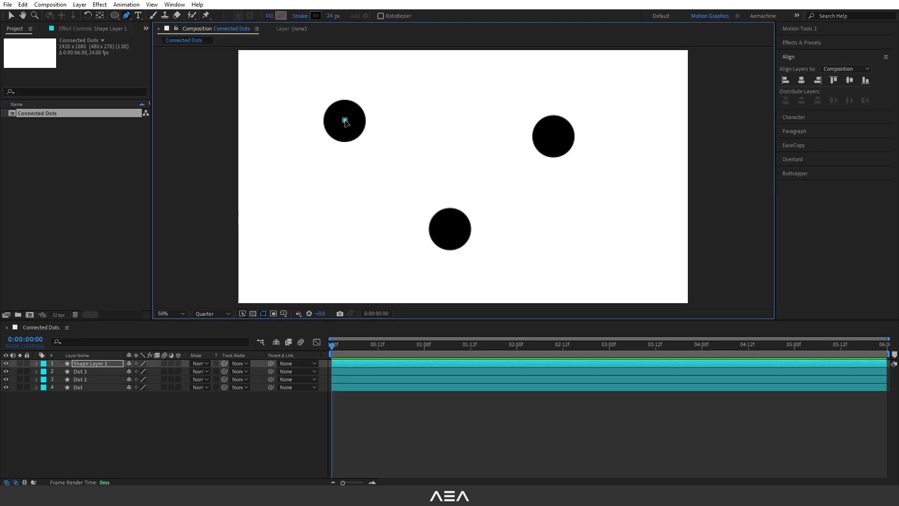
left_click(555, 137)
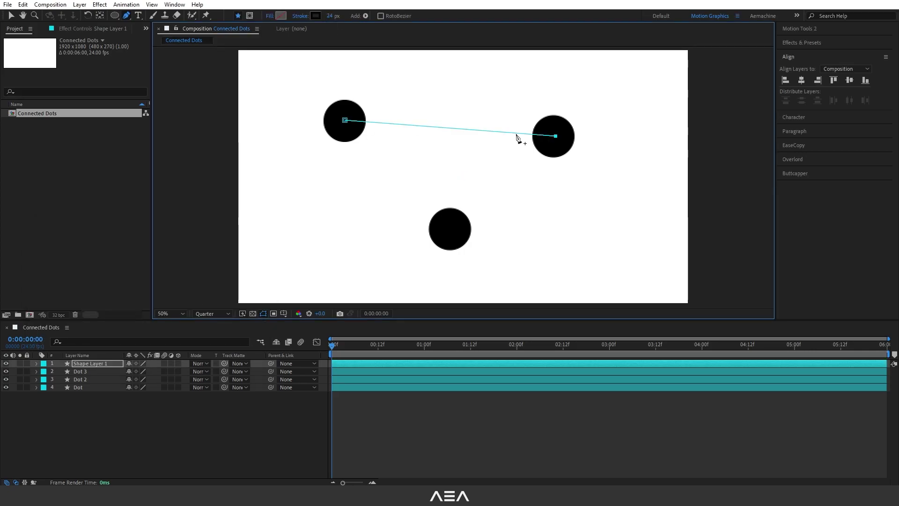
left_click(90, 391)
left_click(91, 364)
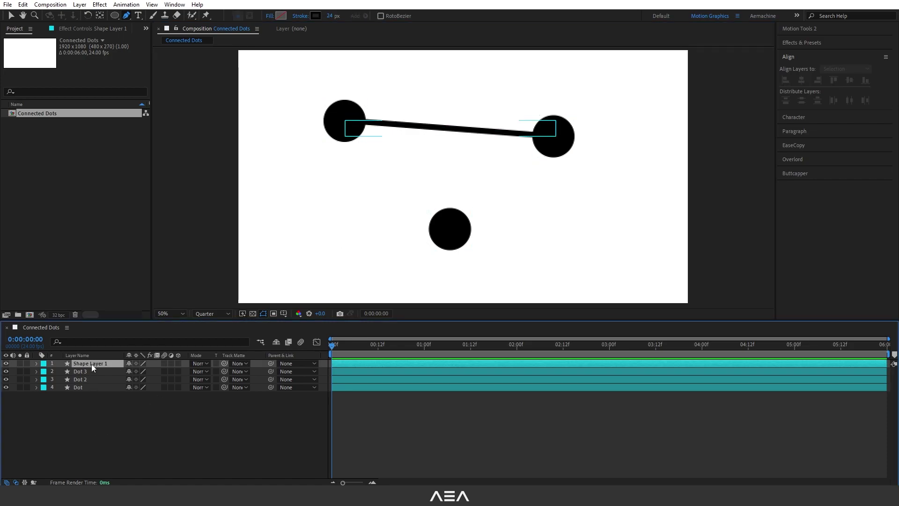
key("Return")
type("Line")
left_click(100, 423)
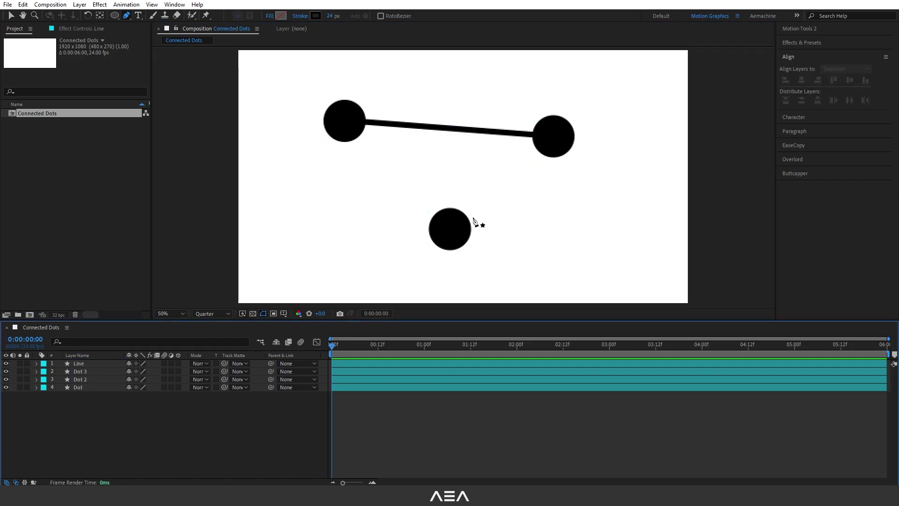
Step: Draw a line from the lower dot to the right dot, naming the layer 'Line 2'
left_click(451, 230)
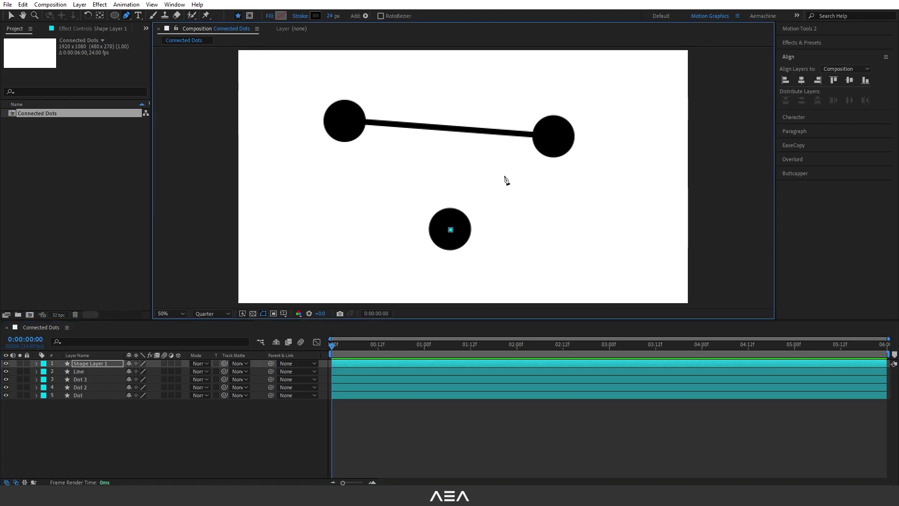
left_click(557, 136)
left_click(105, 412)
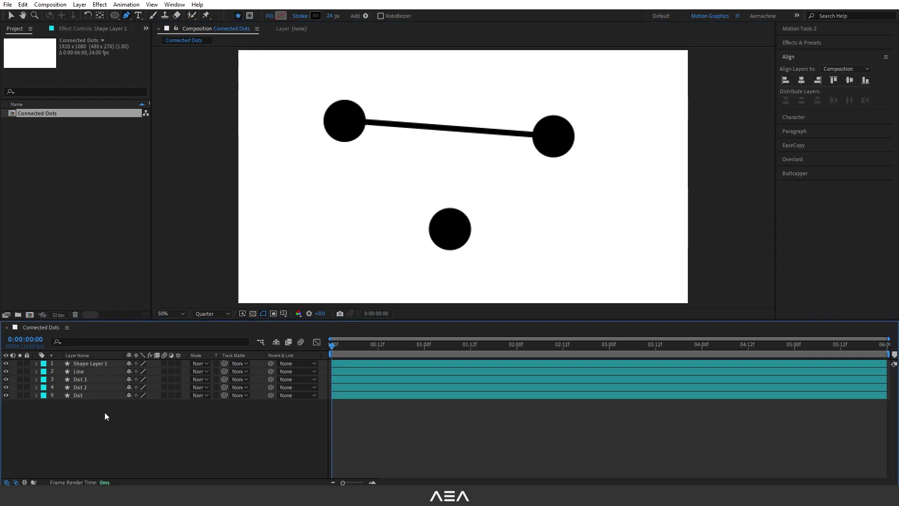
left_click(96, 365)
key("Return")
type("Line 2")
Step: Draw a line from the upper-left dot to the lower dot, naming the layer 'Line 3'
left_click(342, 121)
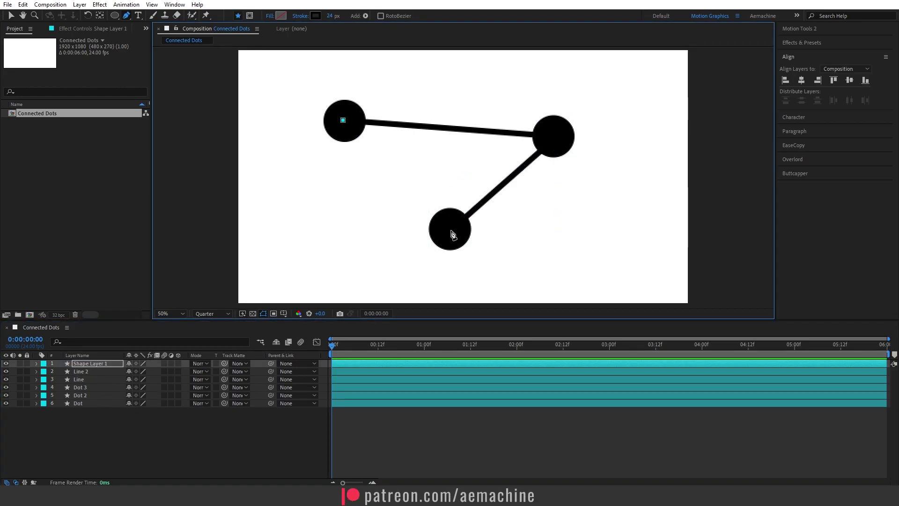
left_click(452, 232)
left_click(274, 414)
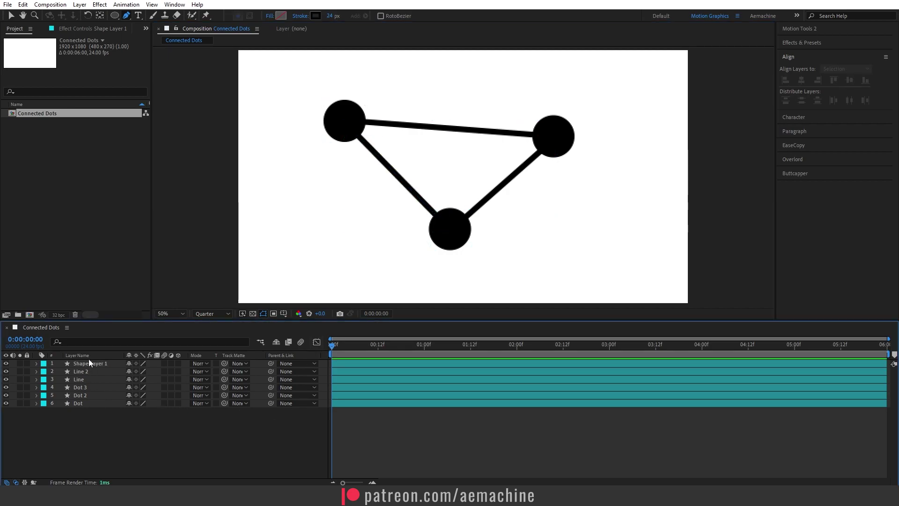
left_click(89, 360)
key("Return")
type("Line 3")
key("Return")
Step: Select the Line 3, Line 2 and Line layers and filter the timeline by 'path'
left_click(82, 364)
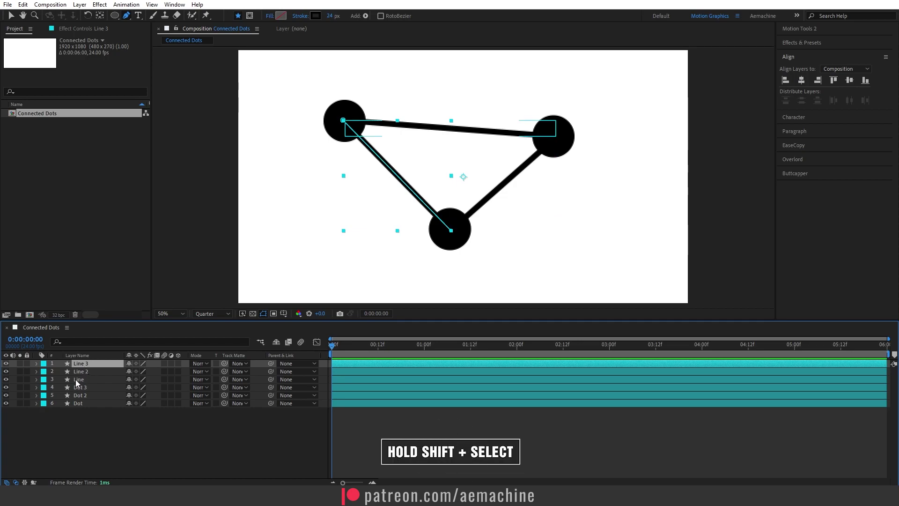
left_click(87, 379, "shift")
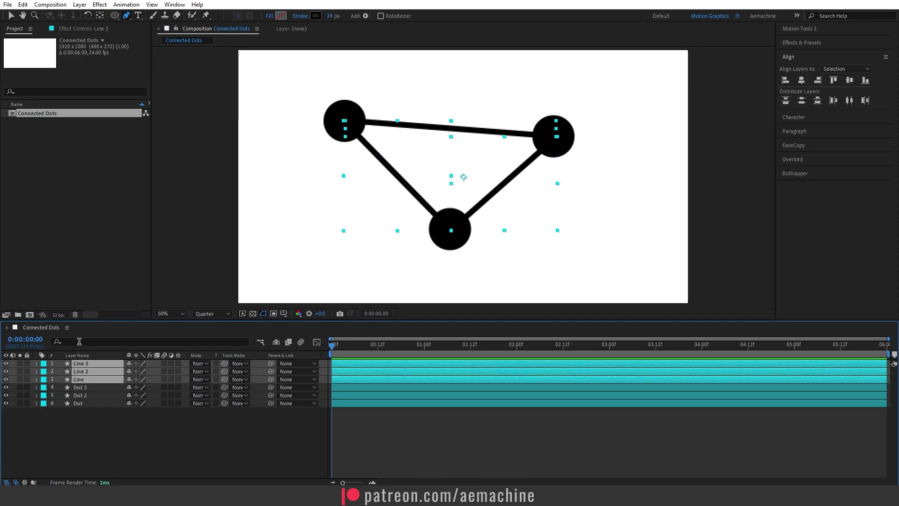
left_click(79, 341)
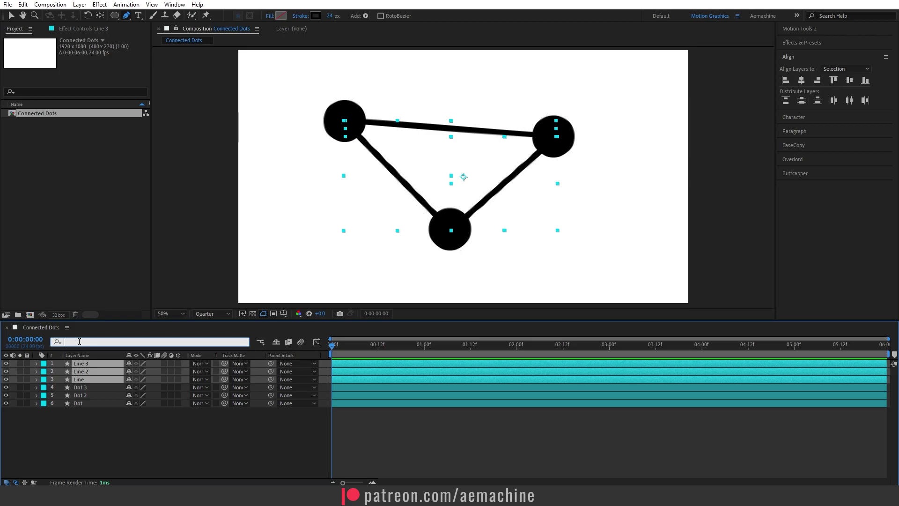
type("path")
key("Return")
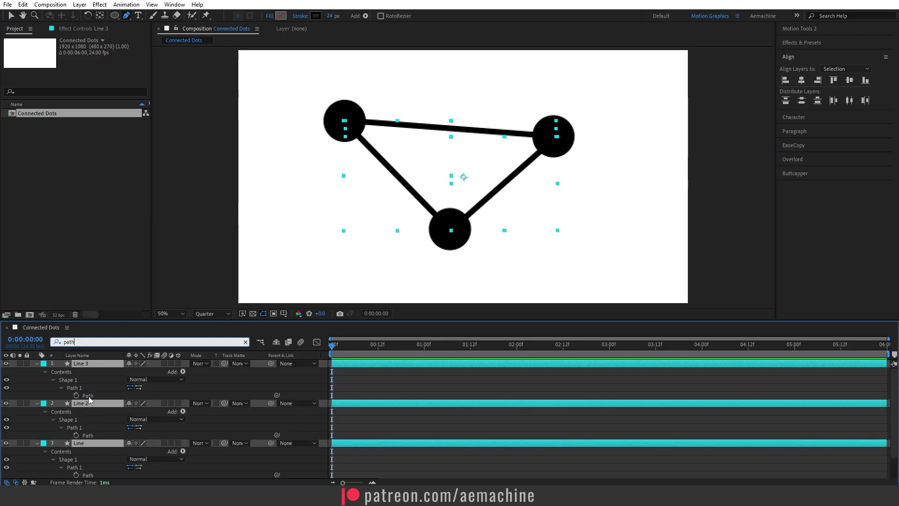
Step: Select the Path properties of Line 3, Line 2 and Line together
left_click(88, 395)
scroll(105, 397, "down", 1)
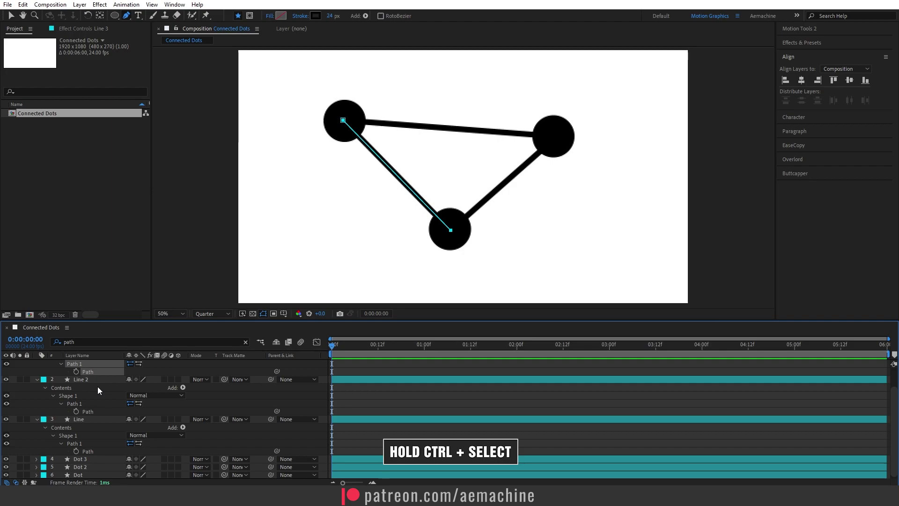
left_click(92, 411, "ctrl")
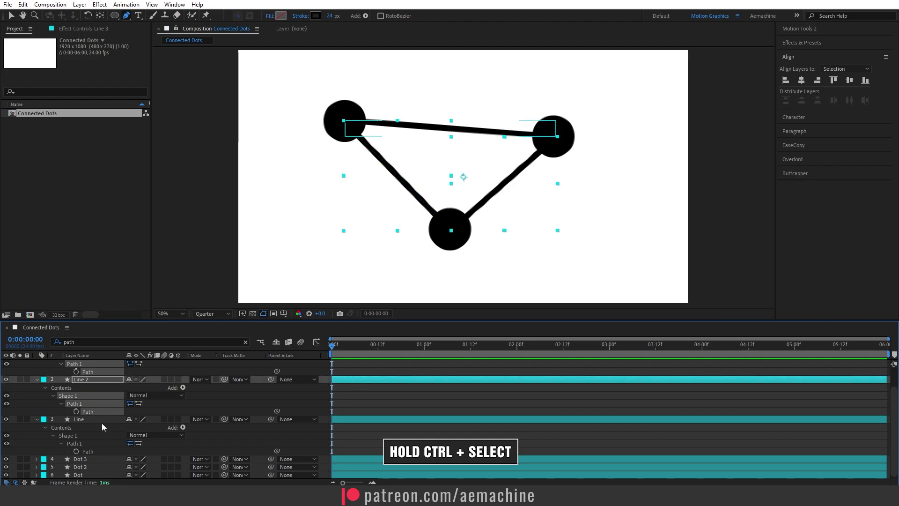
left_click(95, 450, "ctrl")
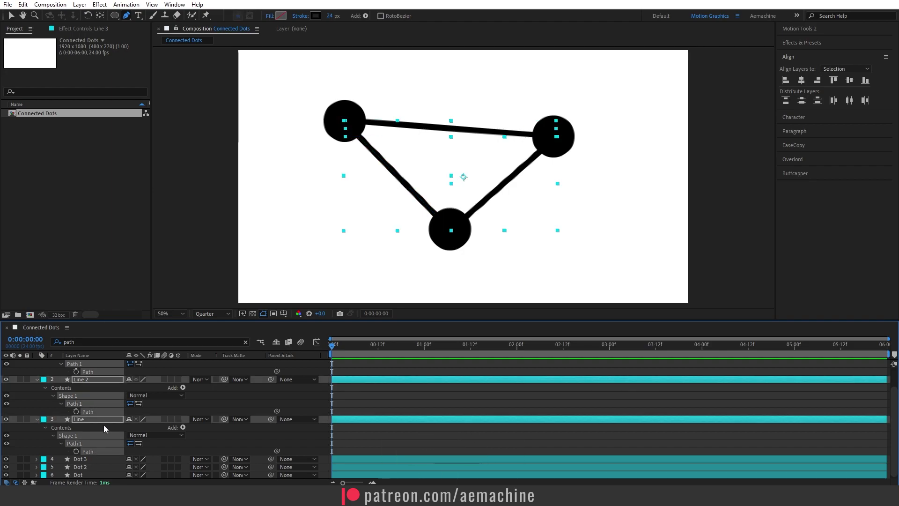
scroll(103, 425, "up", 1)
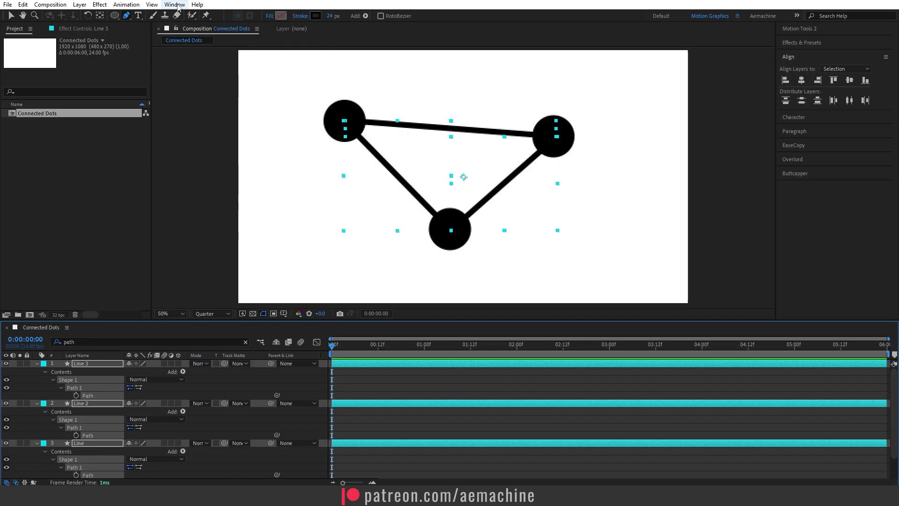
left_click(175, 4)
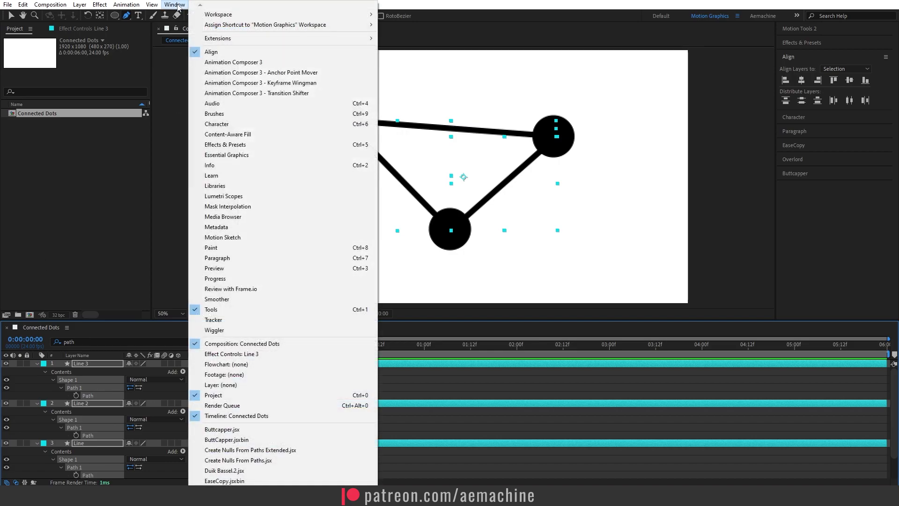
Step: Run Create Nulls From Paths.jsx using Points Follow Nulls
left_click(239, 461)
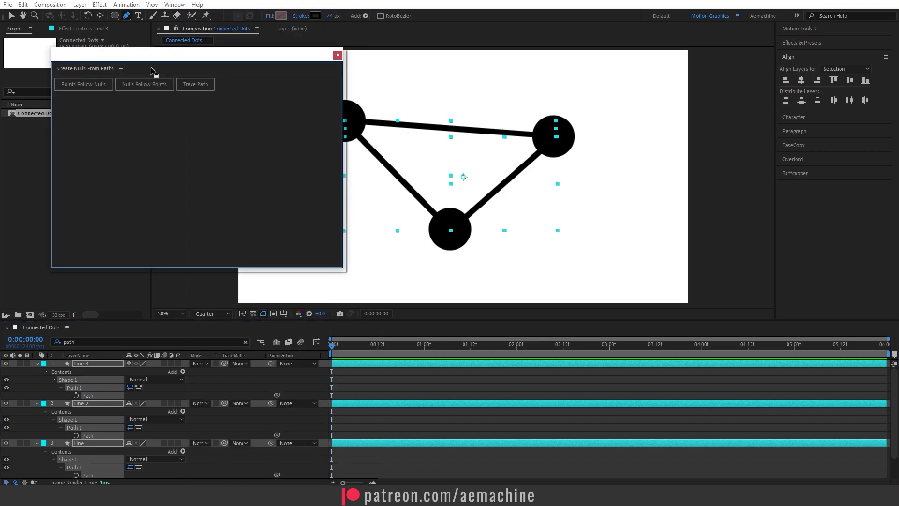
left_click(75, 84)
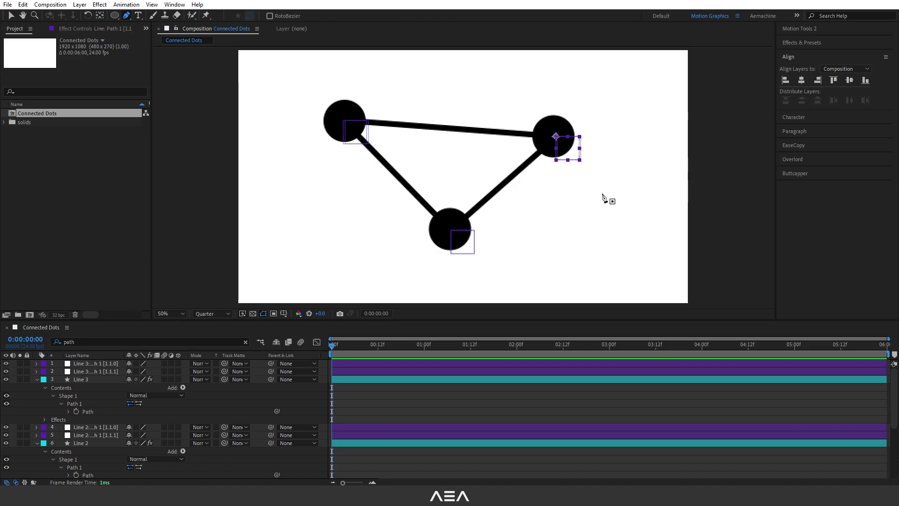
Step: Drag the line-end nulls off the right dot and the bottom dot
left_click(12, 19)
left_click_drag(579, 159, 550, 109)
left_click_drag(579, 162, 596, 192)
left_click(467, 249)
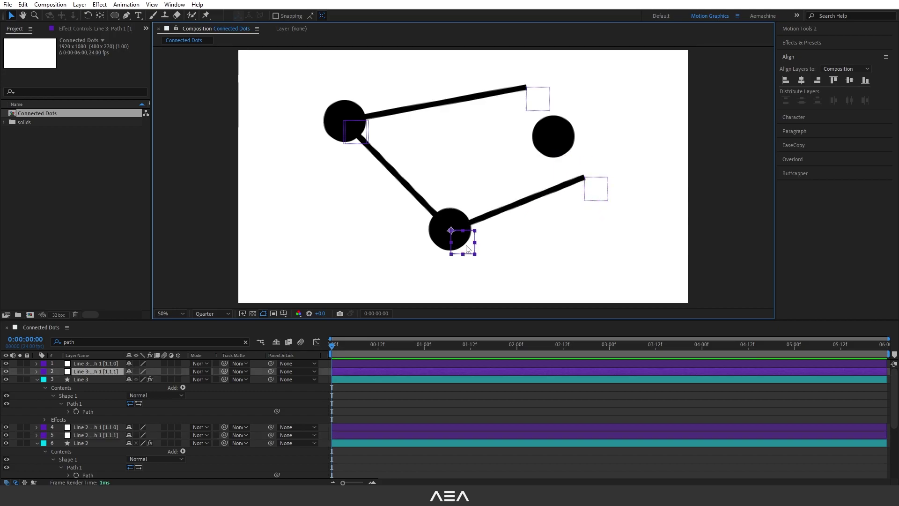
left_click_drag(462, 244, 500, 263)
left_click(462, 244)
Step: Pull the top-left dot's line-end nulls away, then collapse the Line 3, Line 2 and Line layers
left_click(356, 136)
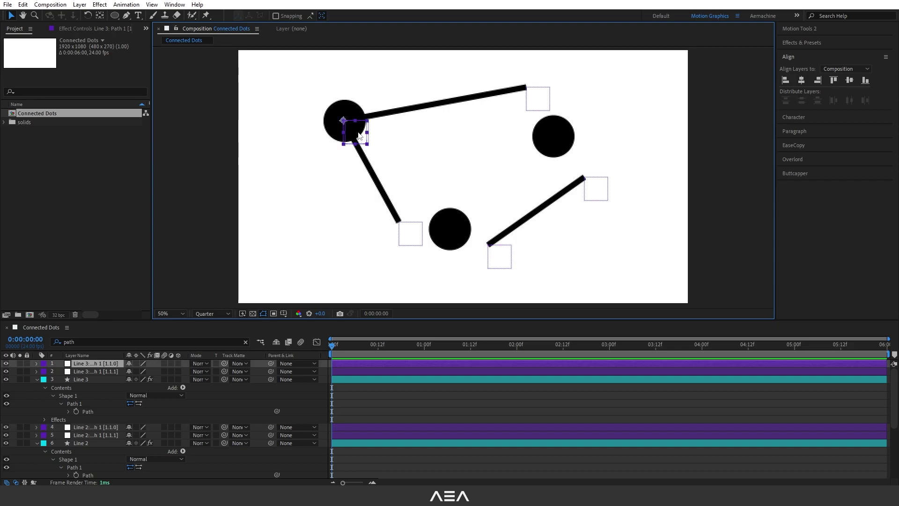
left_click_drag(357, 136, 318, 159)
left_click_drag(356, 134, 384, 87)
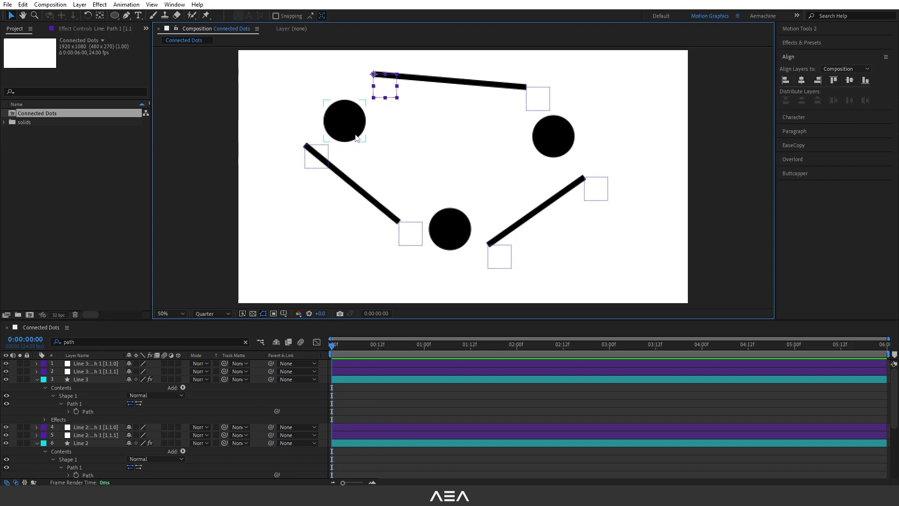
left_click(37, 380)
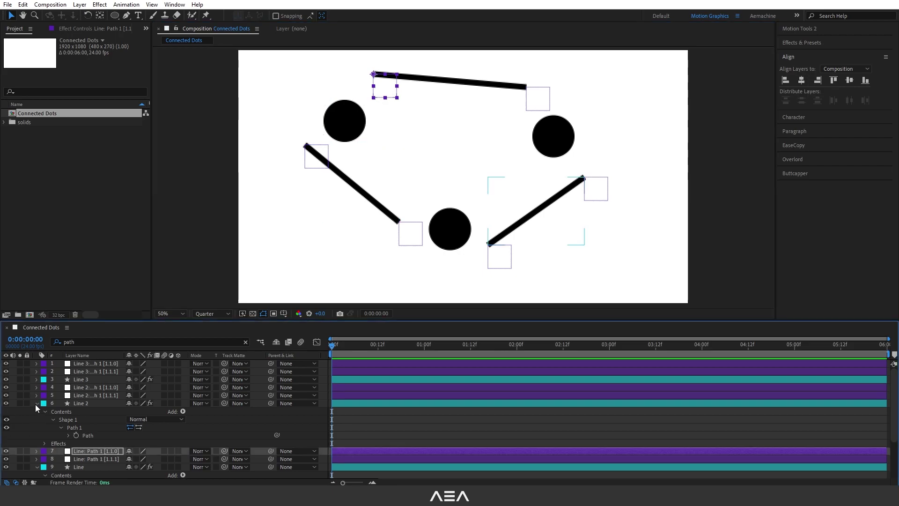
left_click(37, 403)
left_click(37, 427)
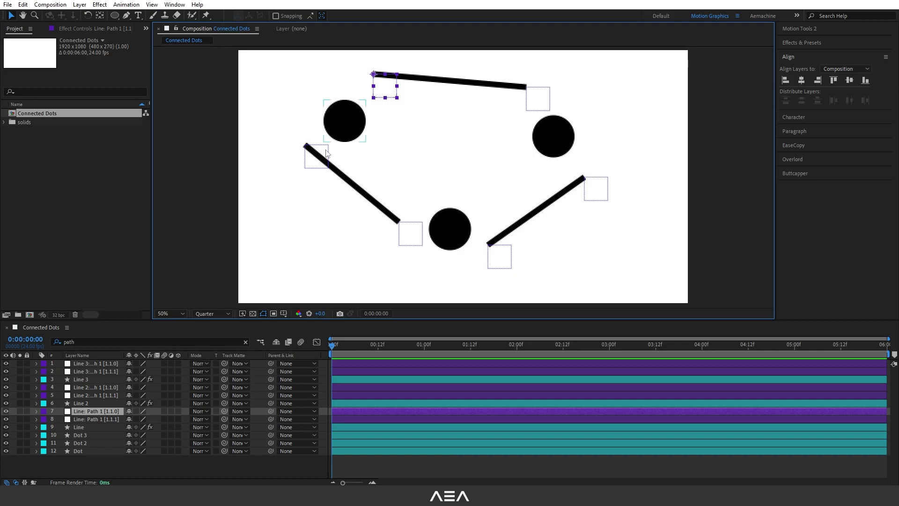
Step: Parent both line-end nulls near the top-left dot to the Dot layer
left_click(310, 168, "shift")
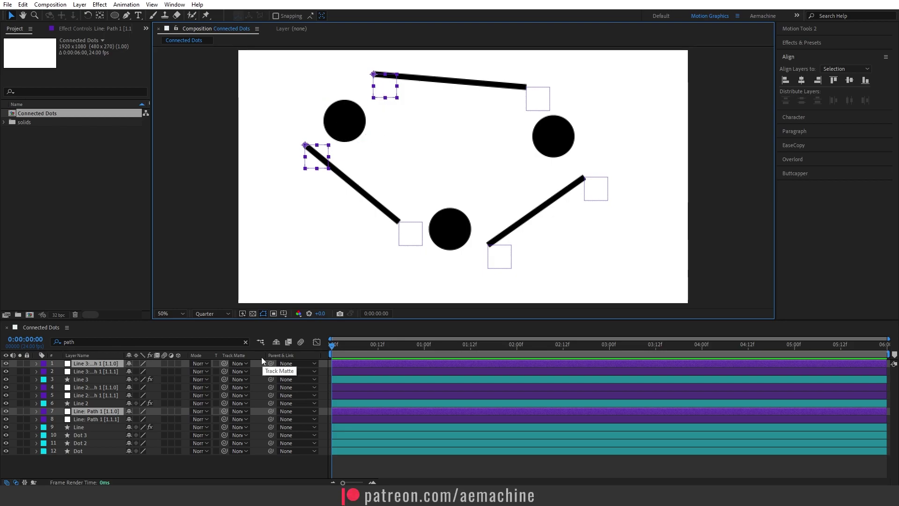
right_click(293, 359)
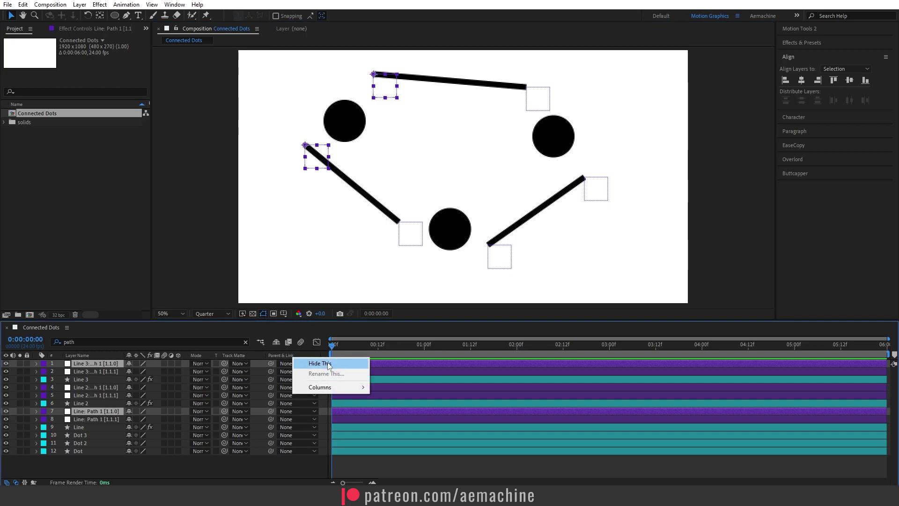
mouse_move(328, 386)
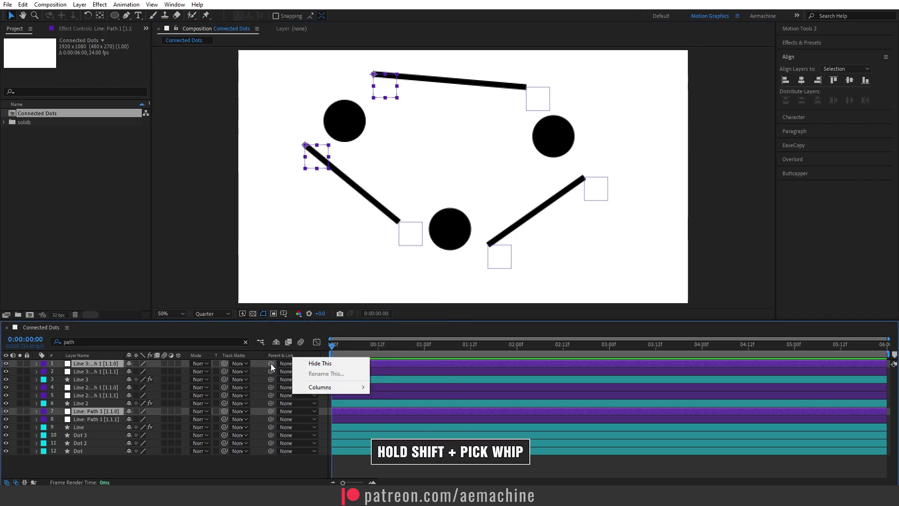
left_click_drag(271, 364, 78, 451)
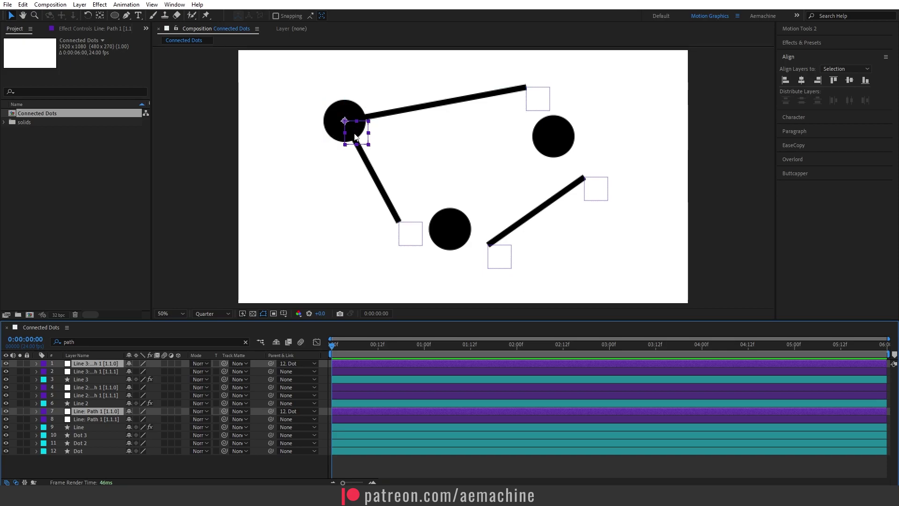
Step: Move the Dot layer to confirm the attached line ends follow it
left_click(82, 451)
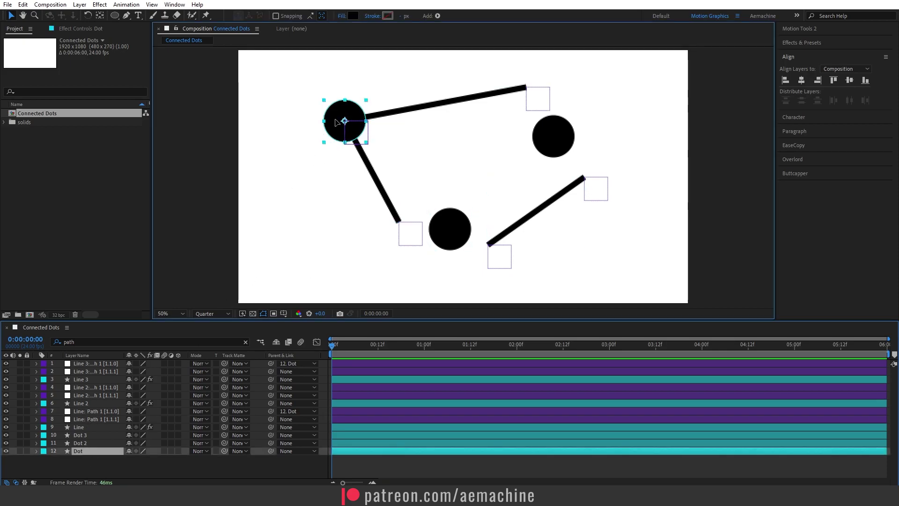
left_click_drag(350, 125, 330, 114)
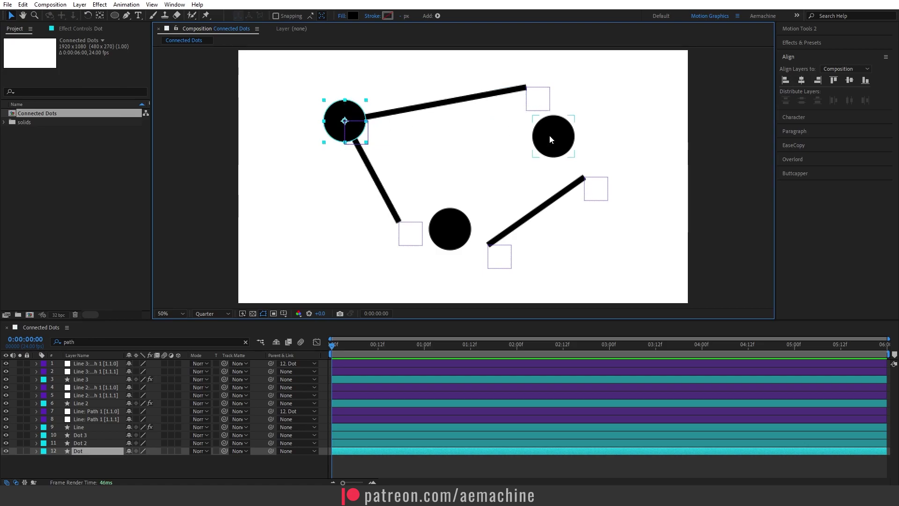
left_click(539, 100)
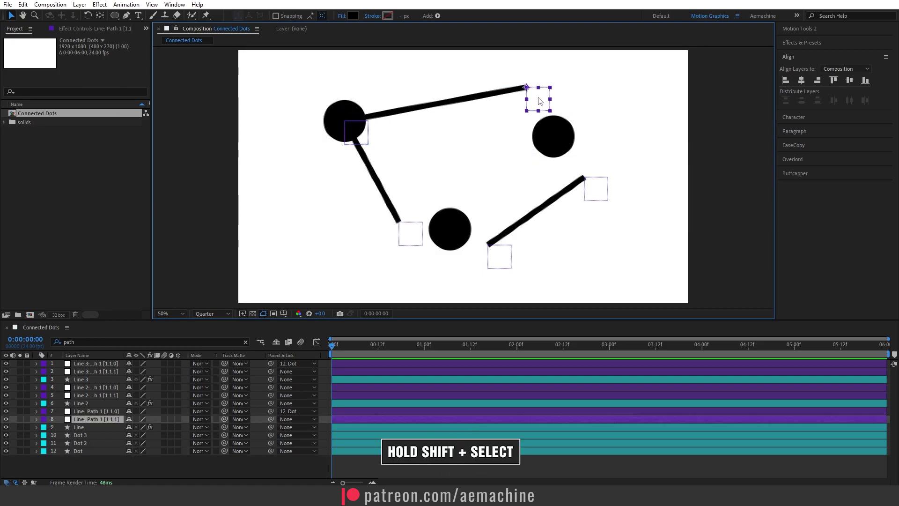
Step: Parent the second line's path to Dot 2 and the two remaining line paths to Dot 3
left_click(604, 194, "shift")
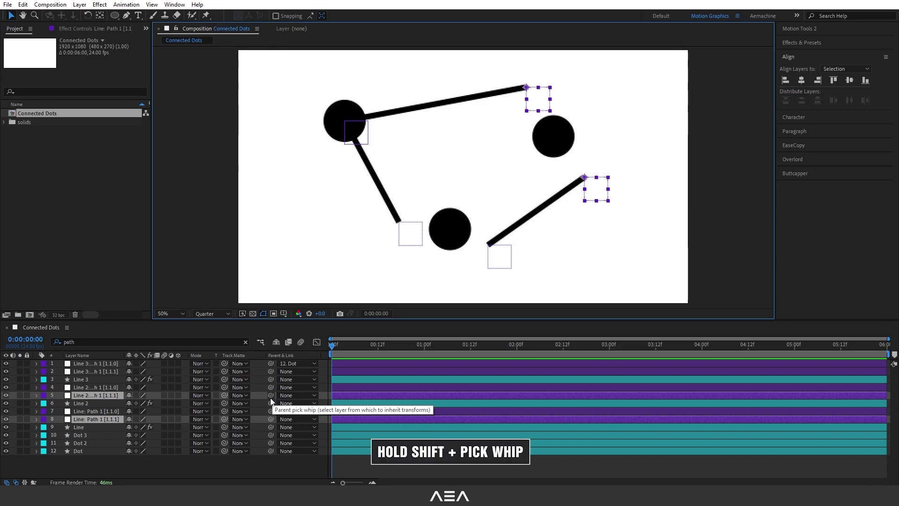
left_click_drag(269, 397, 78, 444)
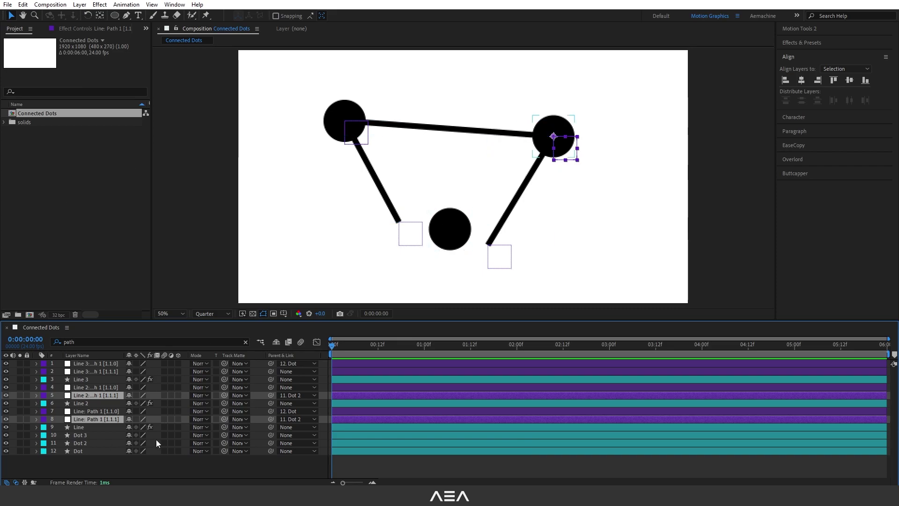
left_click(93, 371)
left_click(499, 256, "shift")
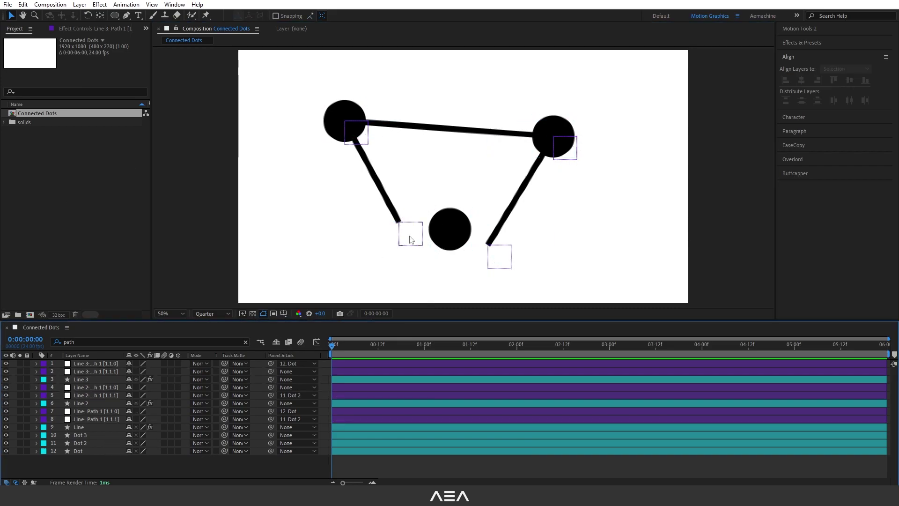
left_click_drag(272, 371, 80, 435)
Step: Nudge the right dot up and left into place, then select all three Dot layers
left_click(81, 434)
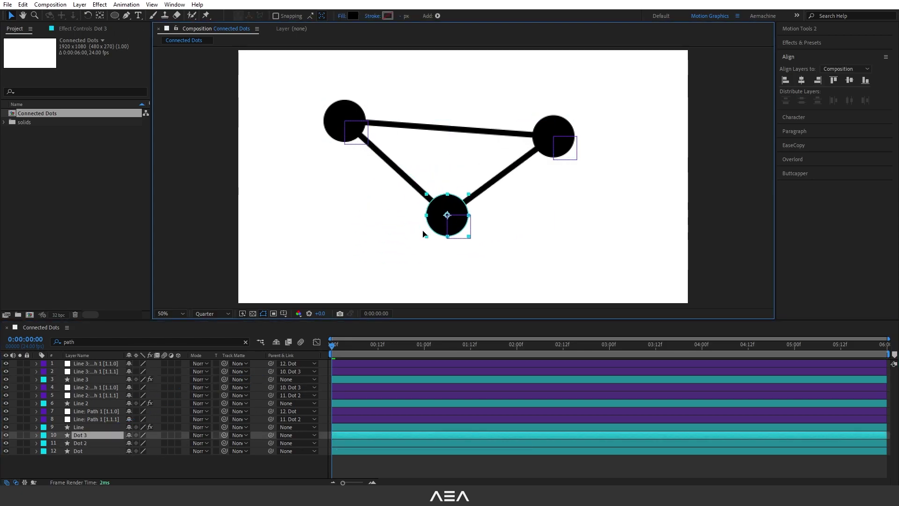
left_click_drag(564, 124, 526, 122)
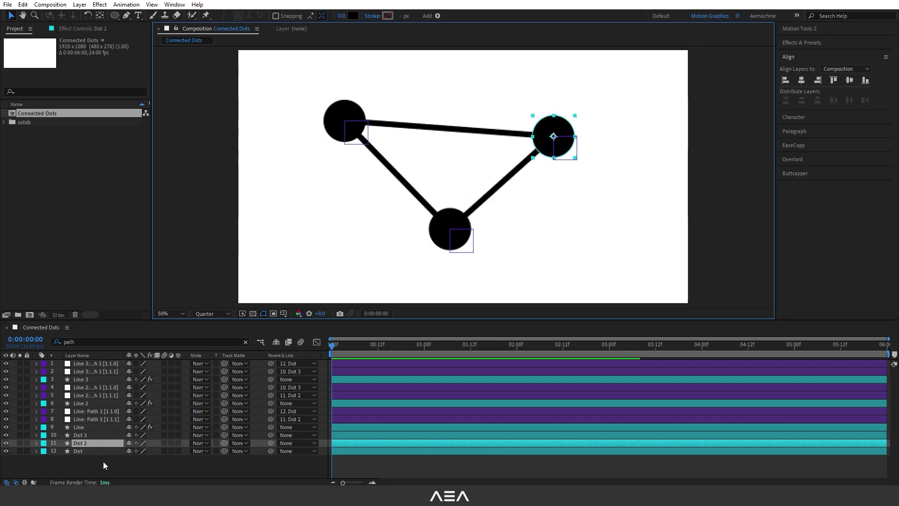
left_click_drag(108, 460, 72, 438)
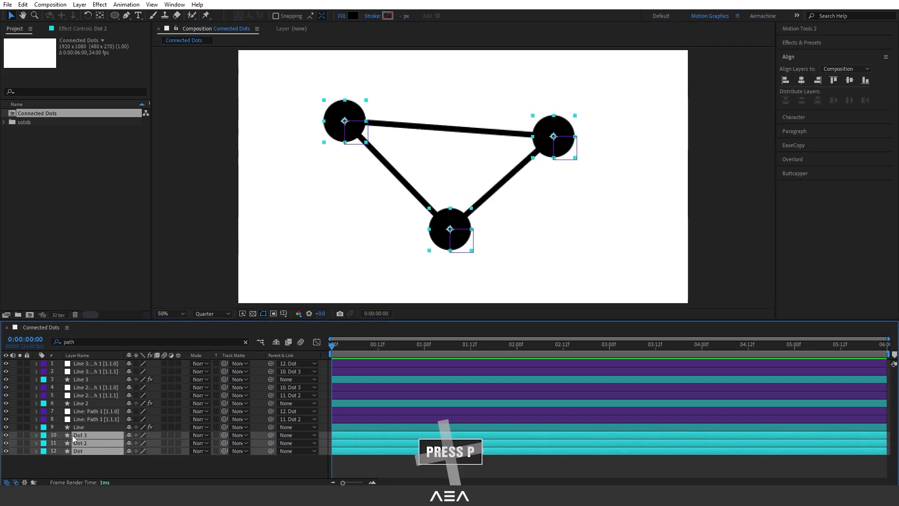
Step: Add a wiggle(1,200) expression to Dot 3's Position and preview it
key("p")
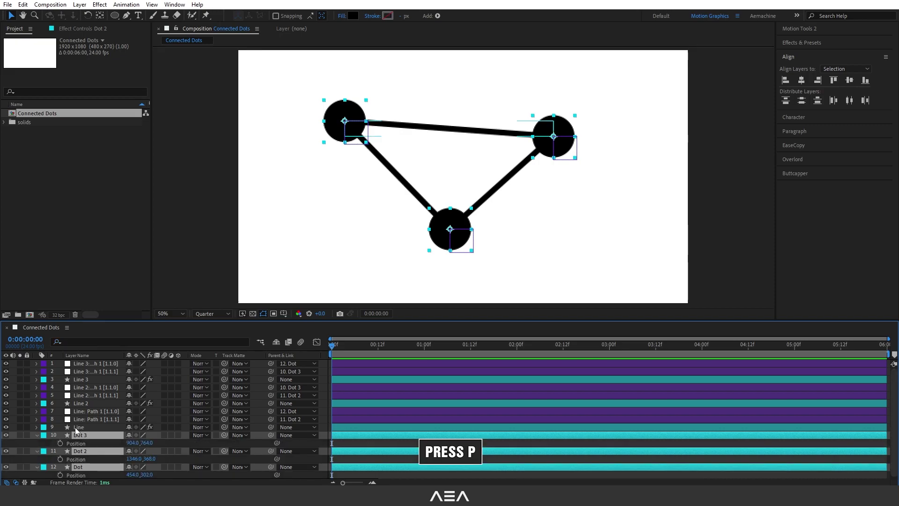
scroll(76, 430, "down", 1)
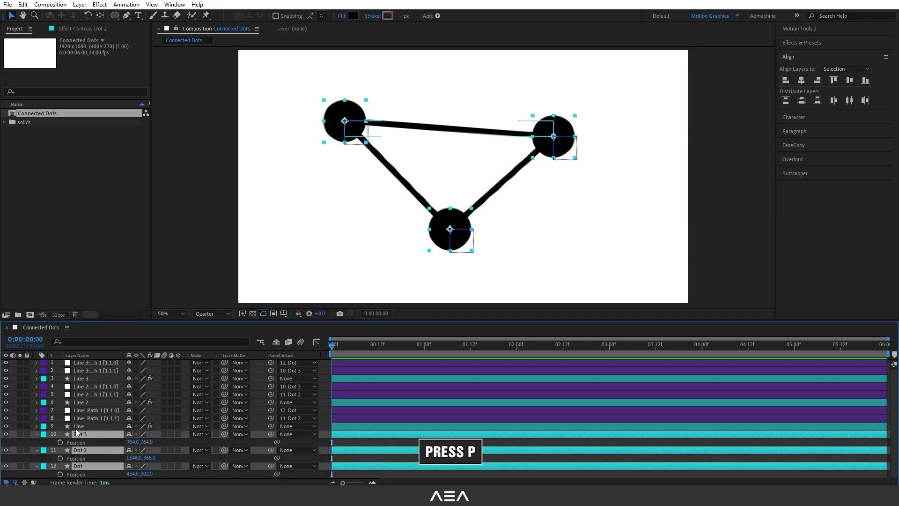
left_click(42, 441)
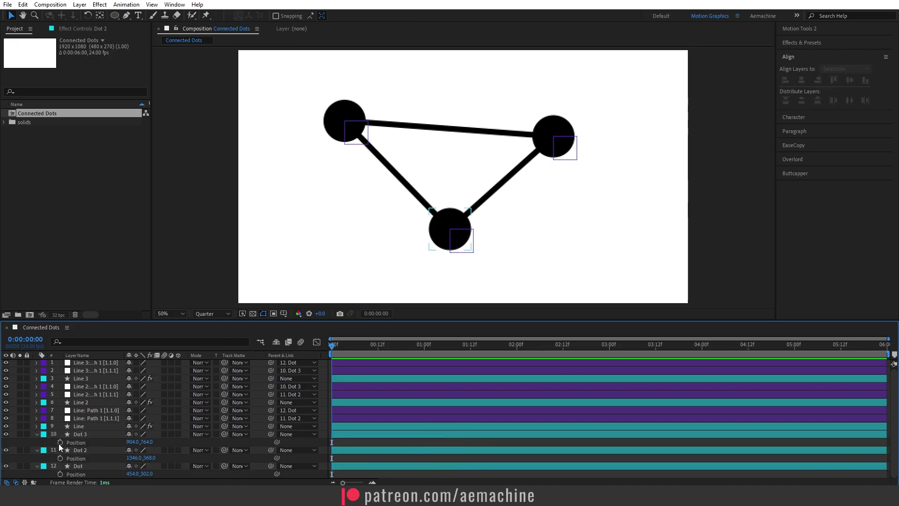
left_click(60, 442, "alt")
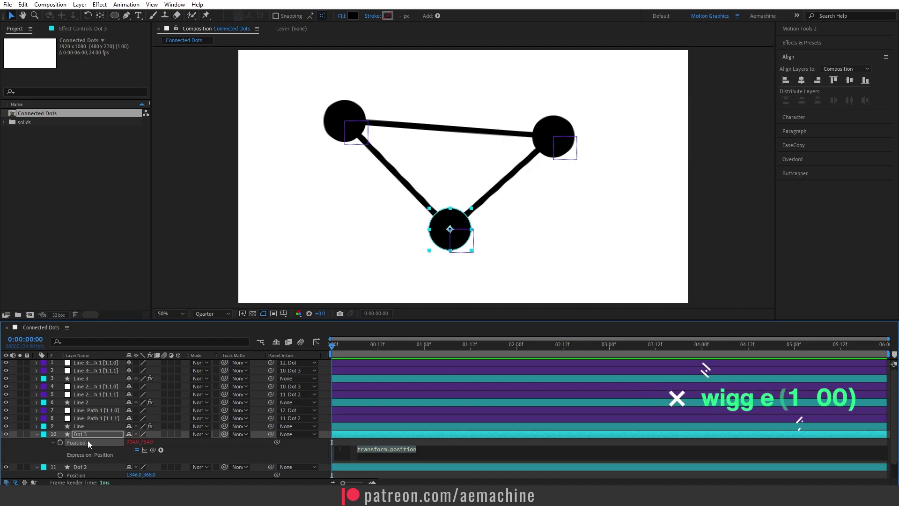
type("wiggl")
key("Return")
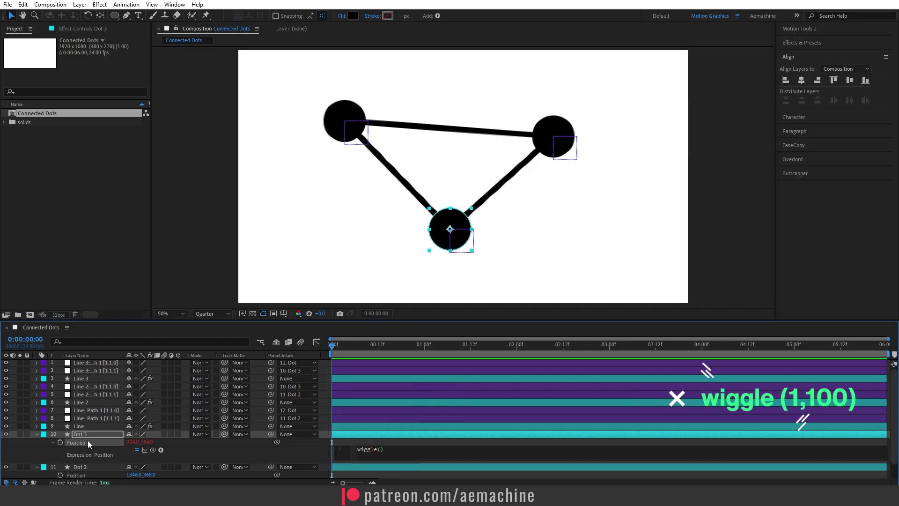
type("1,2")
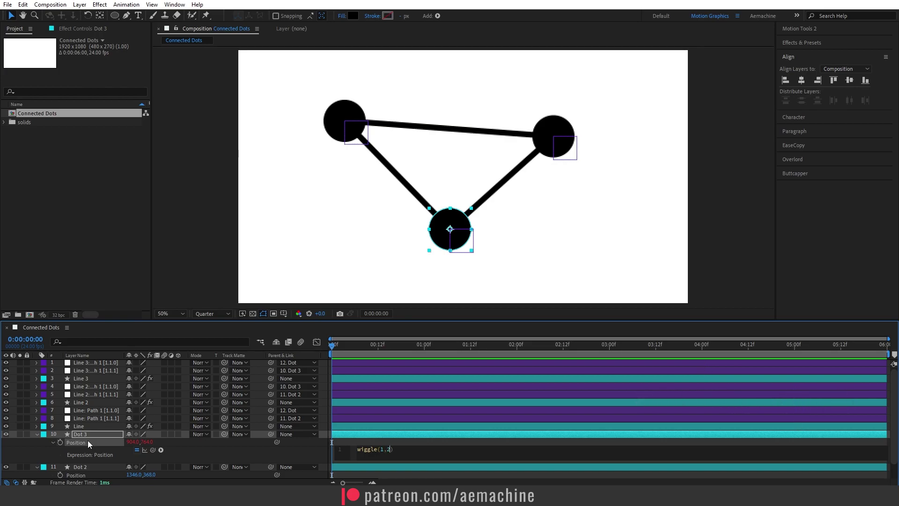
type("00")
left_click(185, 442)
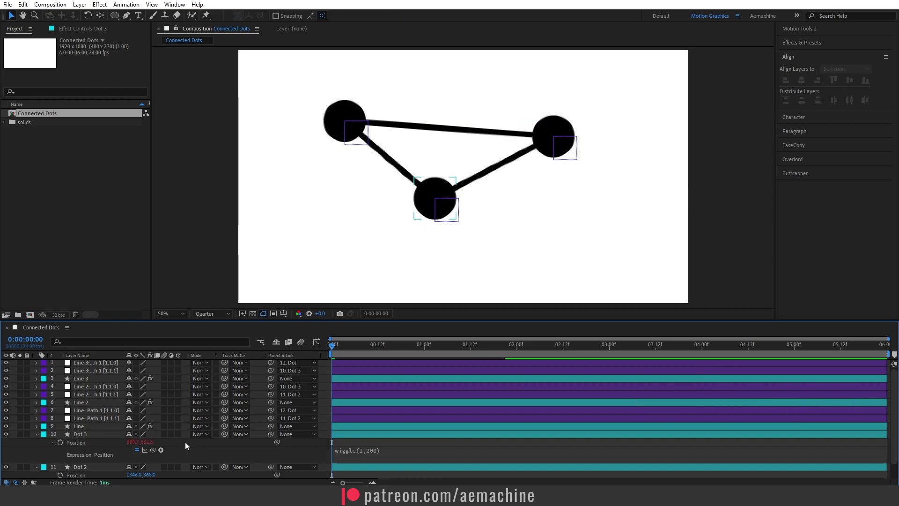
key("space")
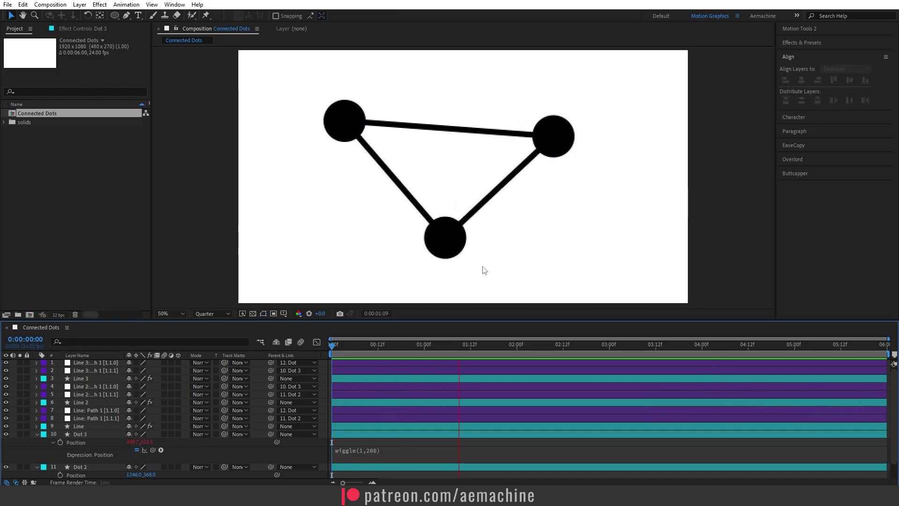
Step: Soften Dot 3's expression to wiggle(1,100) and preview the gentler drift
left_click(405, 449)
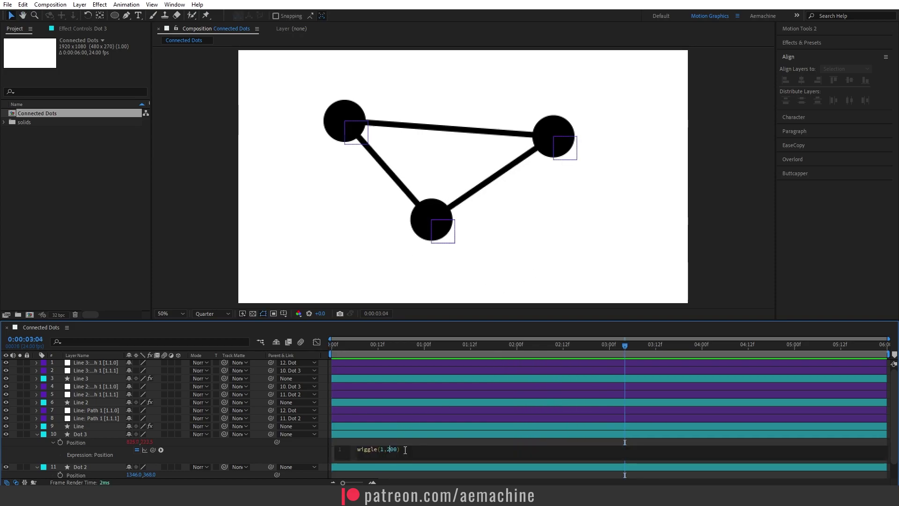
type("1")
left_click(371, 345)
key("space")
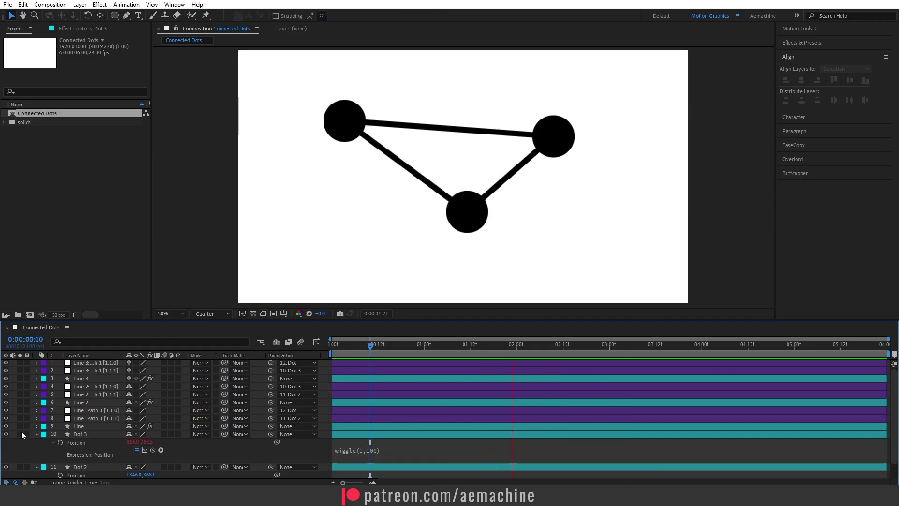
Step: Copy Dot 3's wiggle(1,100) expression onto Dot 2 and Dot Position, then preview all three drifting
left_click(78, 443)
right_click(81, 443)
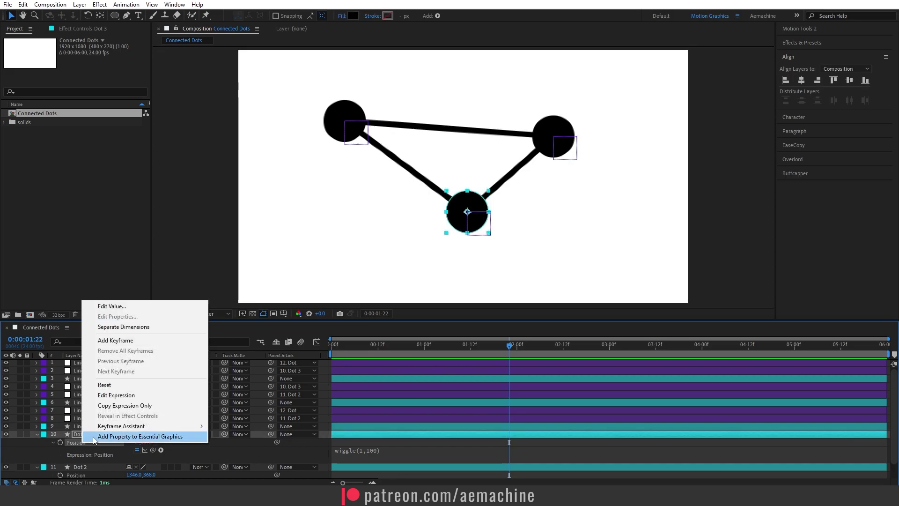
left_click(132, 406)
scroll(103, 459, "down", 1)
left_click(81, 459)
key("ctrl+v")
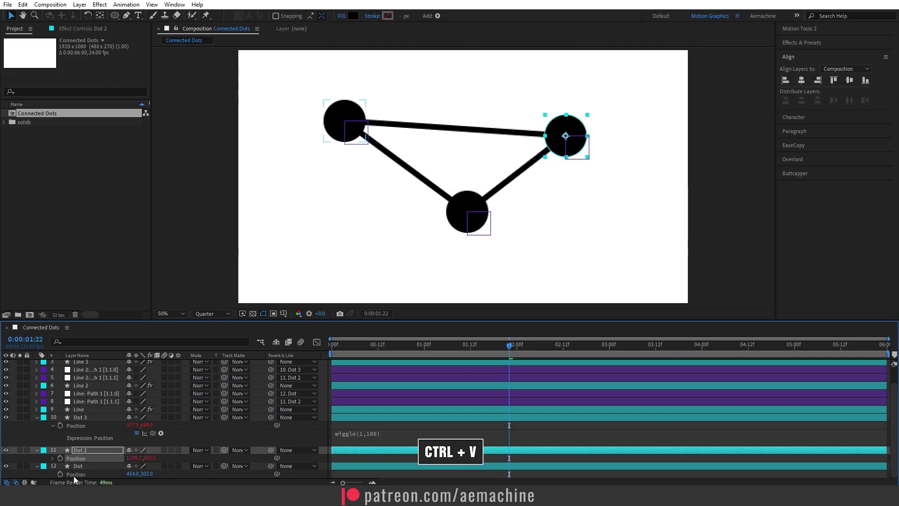
left_click(81, 473)
key("ctrl+v")
key("space")
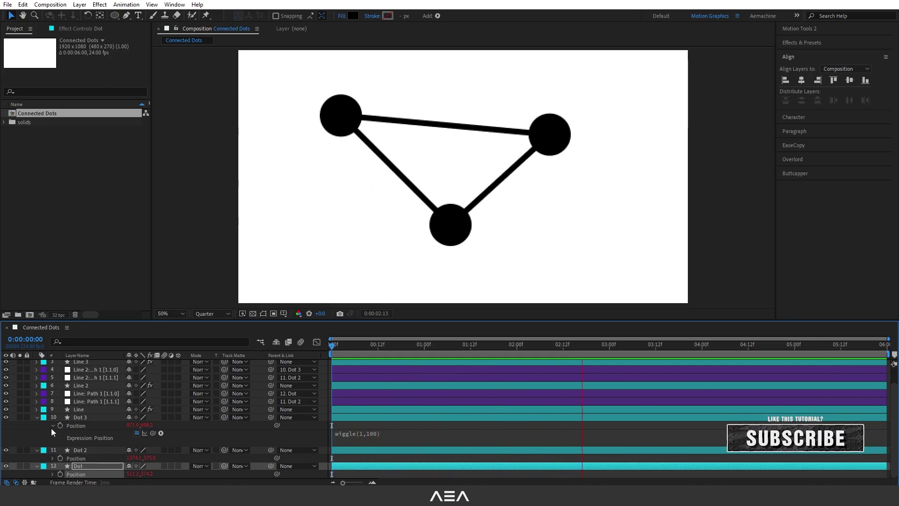
Step: Add Trim Paths to the Line layer and select its End property
key("space")
left_click(83, 409)
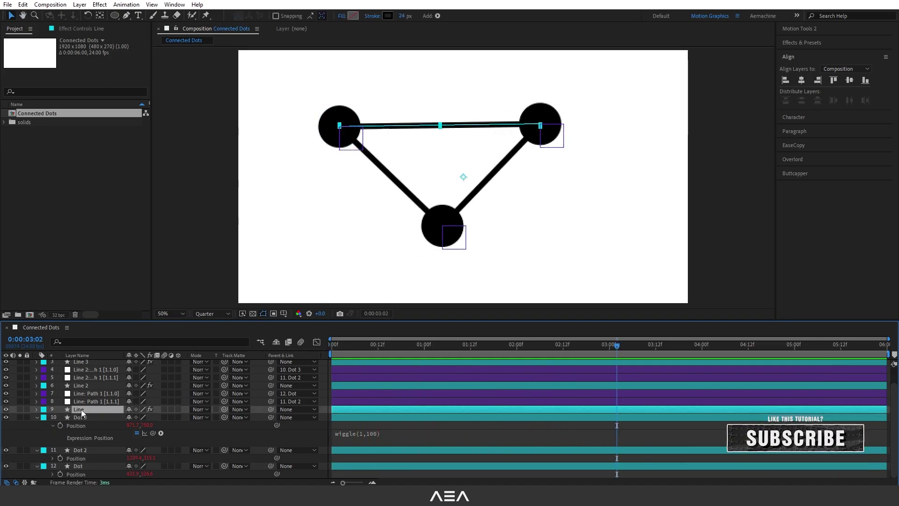
left_click(36, 409)
left_click(182, 417)
left_click(215, 366)
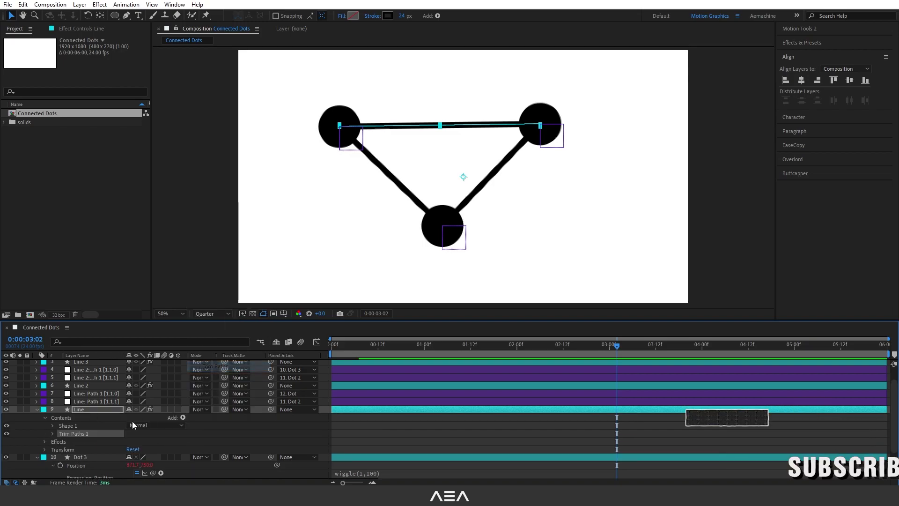
left_click(52, 434)
left_click(128, 449)
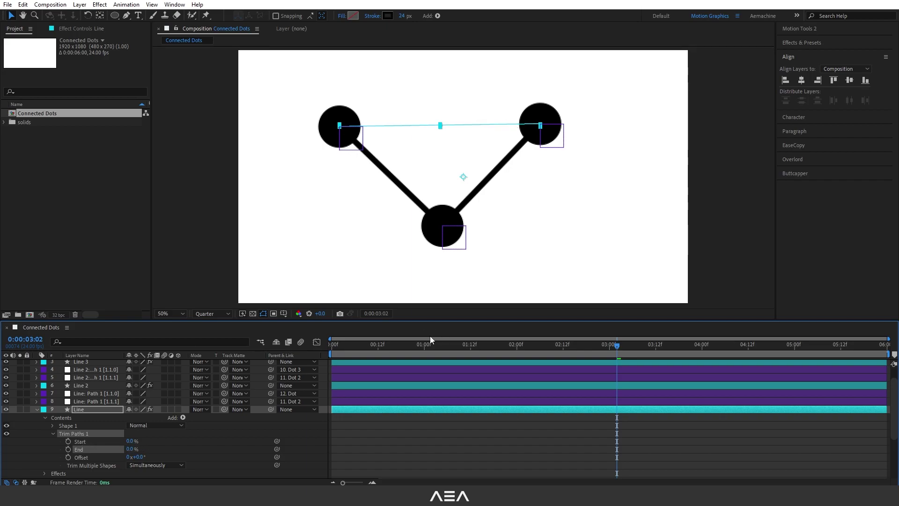
Step: Keyframe Trim Paths End from 0% at 1:00 to 100% at 1:12, then preview the draw-on
mouse_move(428, 344)
left_mouse_down()
mouse_move(398, 347)
mouse_move(424, 346)
left_mouse_up()
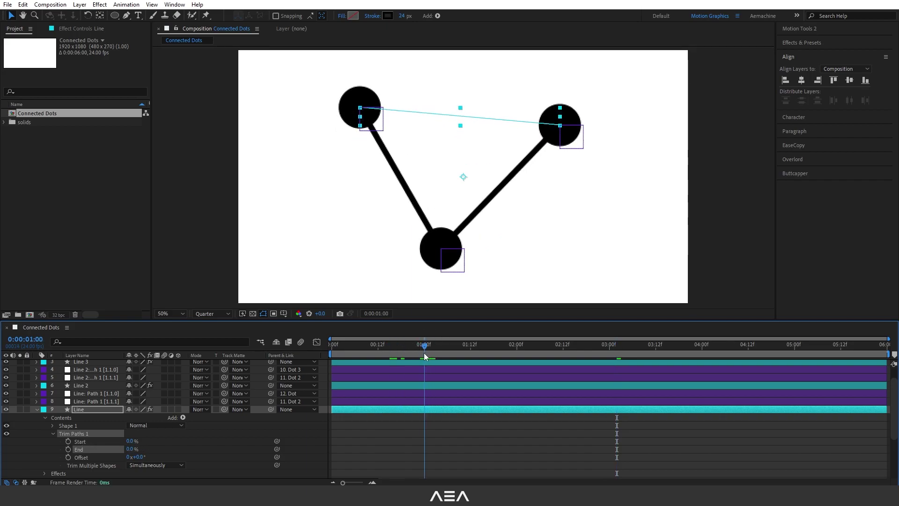
left_click(68, 450)
left_click_drag(443, 344, 471, 352)
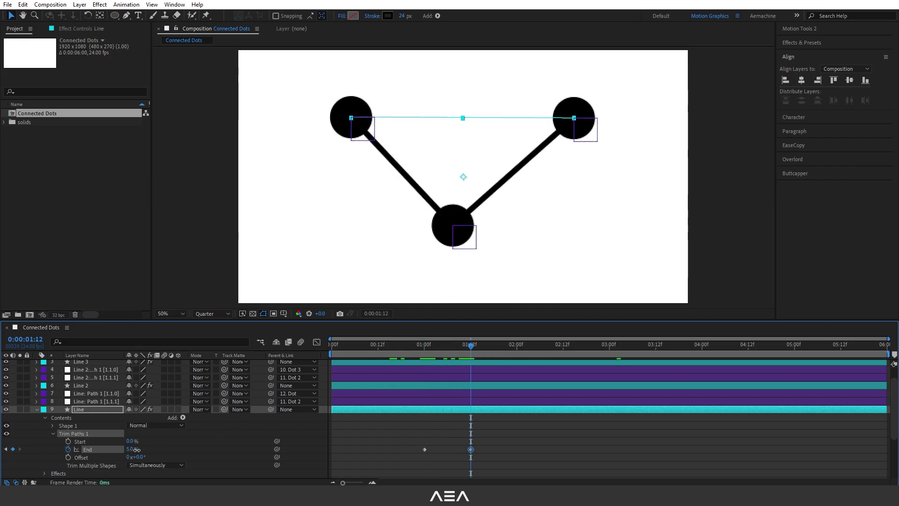
left_click_drag(137, 449, 253, 448)
left_click(409, 344)
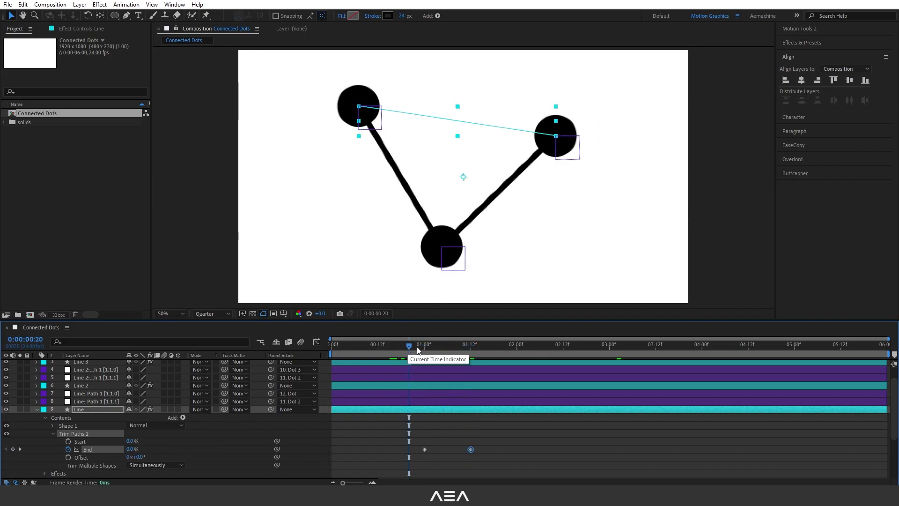
key("space")
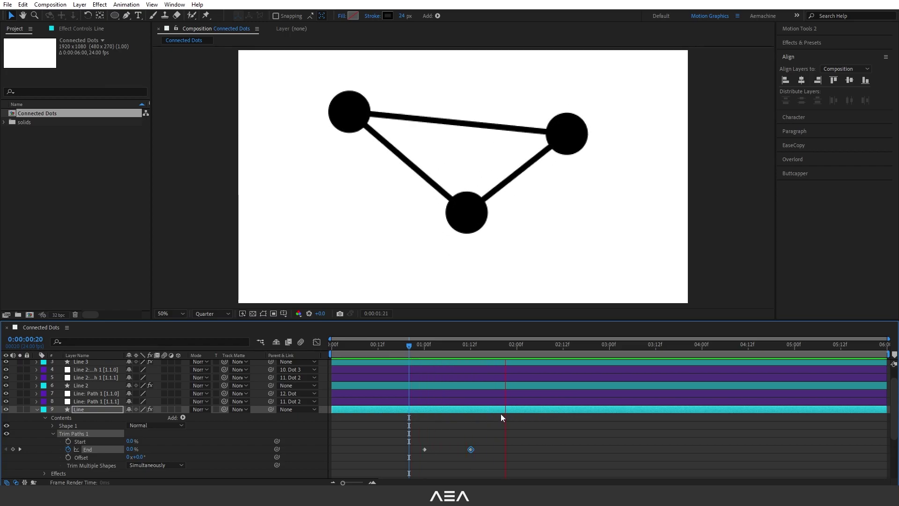